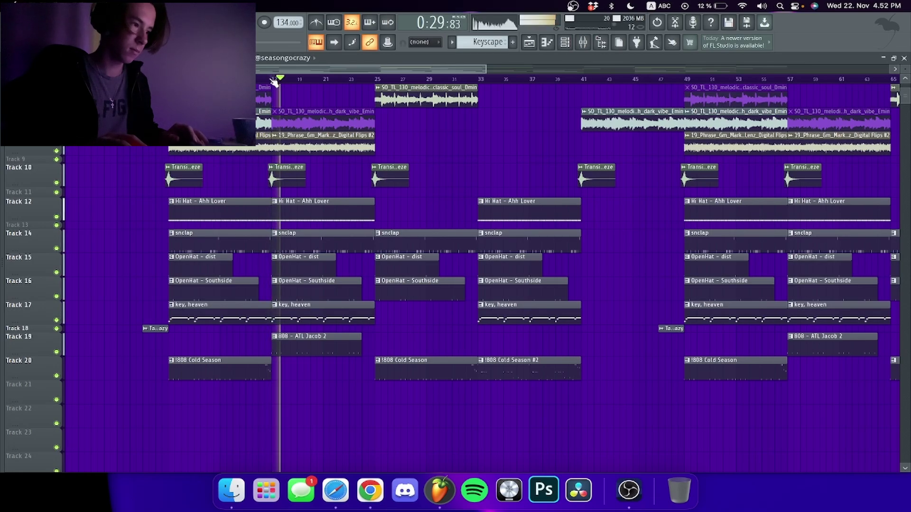
# Play the arrangement from just before bar 33 through the section using the !808 Cold Season #2 pattern, stopping at bar 41.
pyautogui.press('space')
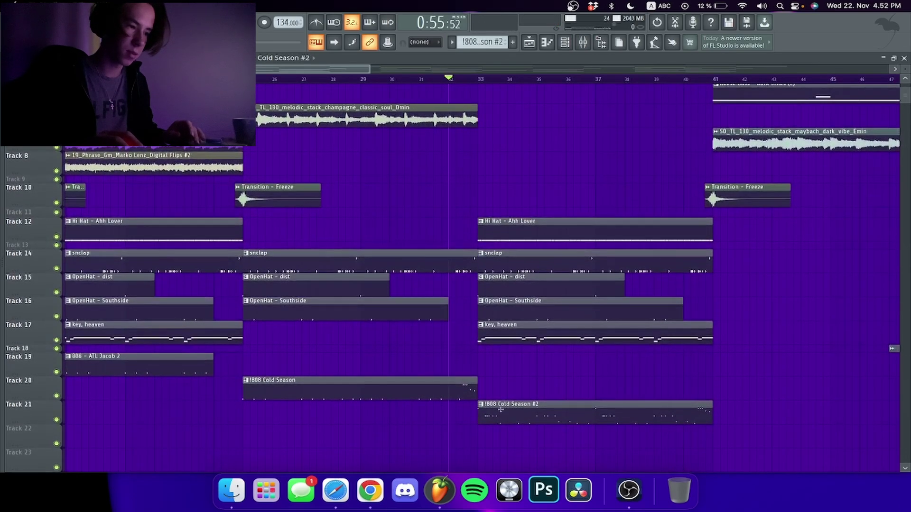
pyautogui.scroll(4, 461, 250)
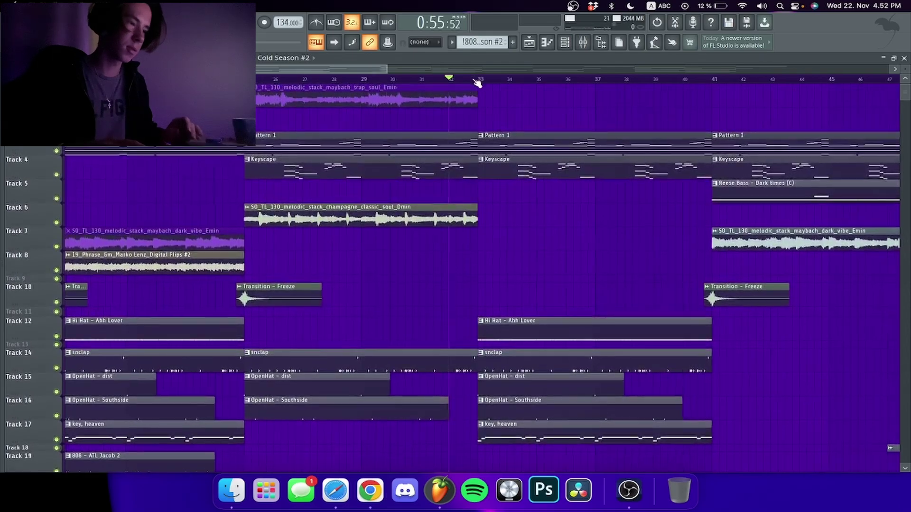
pyautogui.scroll(-5, 477, 81)
pyautogui.scroll(-3, 459, 123)
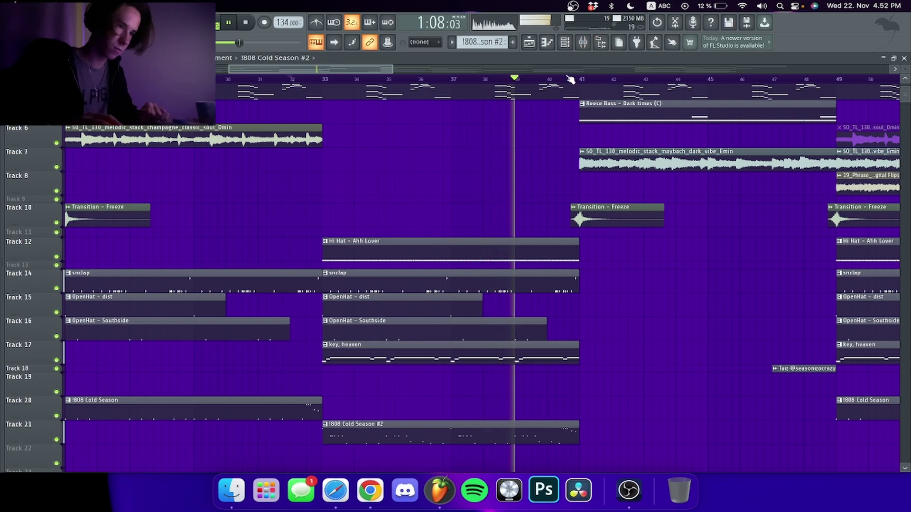
pyautogui.scroll(-1, 569, 79)
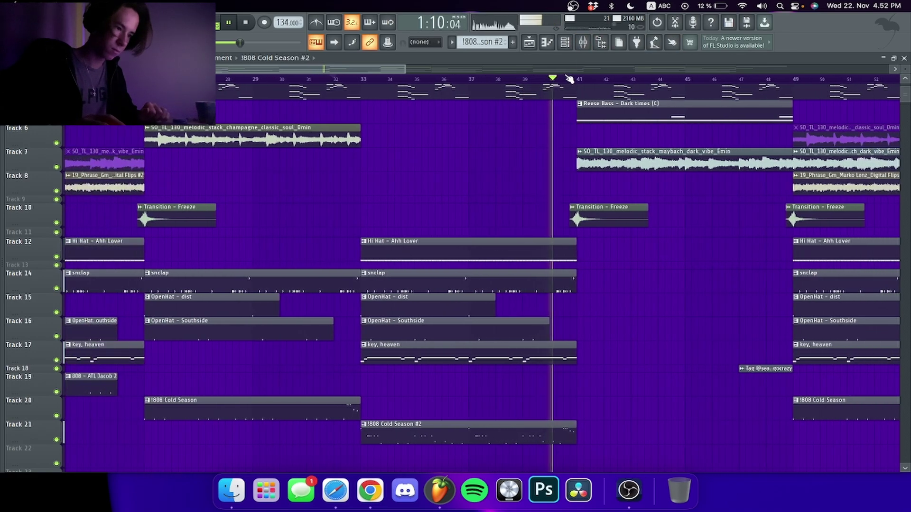
pyautogui.scroll(-5, 569, 77)
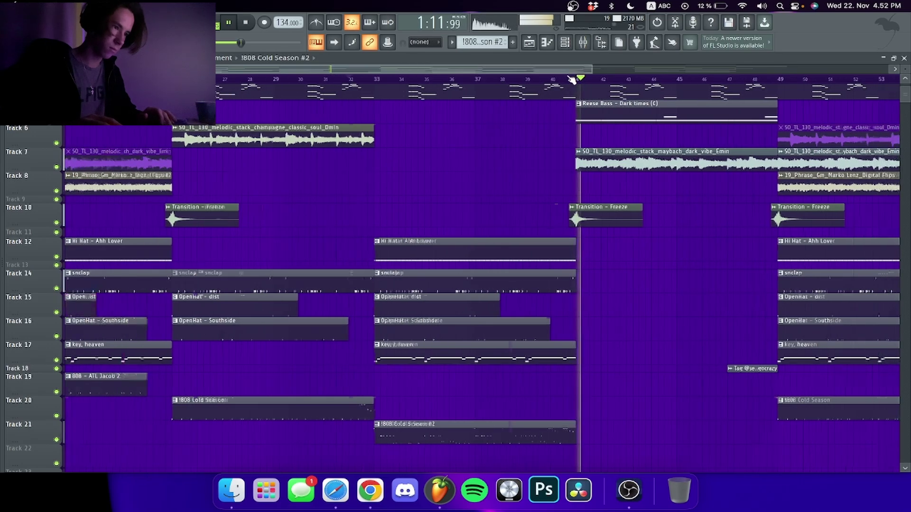
pyautogui.press('space')
# Solo Track 4 with the Keyscape clips and play the opening bars from the start of the arrangement.
pyautogui.scroll(1, 523, 207)
pyautogui.scroll(3, 522, 207)
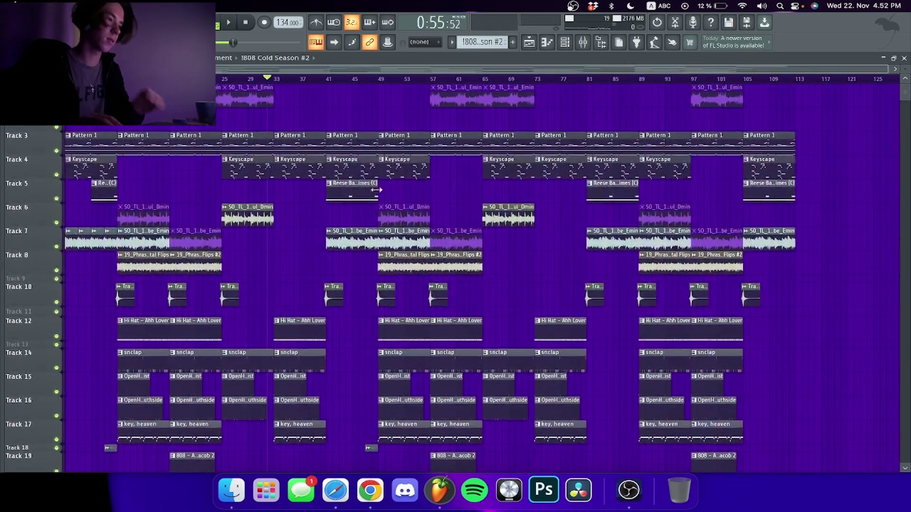
pyautogui.scroll(-5, 376, 191)
pyautogui.scroll(3, 376, 190)
pyautogui.scroll(3, 427, 275)
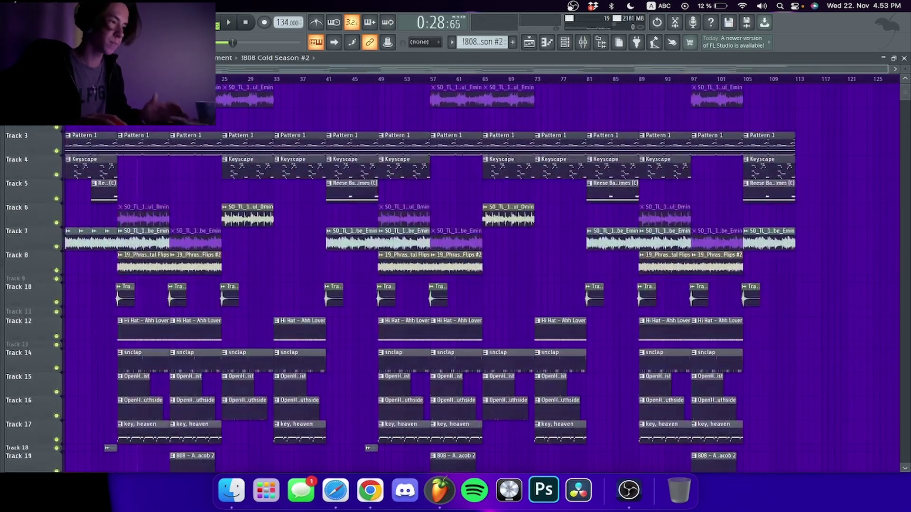
pyautogui.scroll(6, 75, 77)
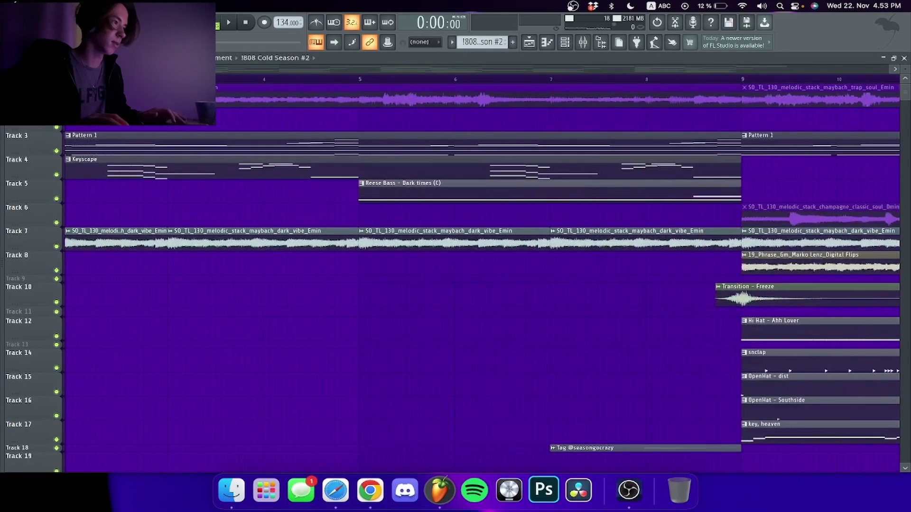
pyautogui.rightClick(57, 175)
pyautogui.press('space')
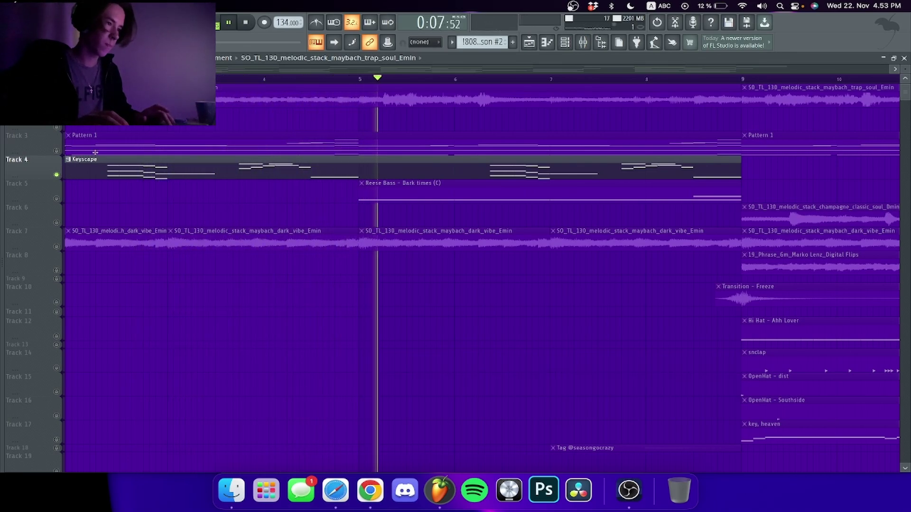
pyautogui.press('space')
# Solo Track 7 with the maybach_dark_vibe sample clips instead and play it from the start of the arrangement.
pyautogui.hscroll(-3, 172, 100)
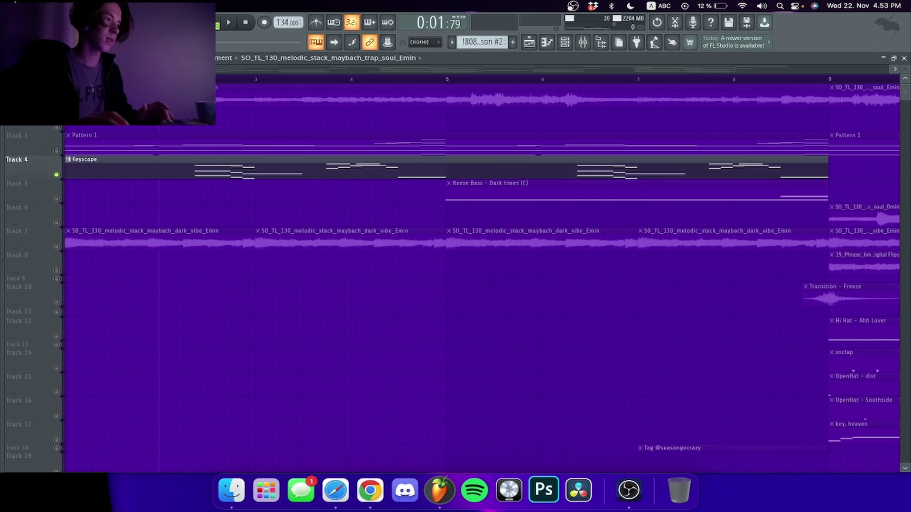
pyautogui.scroll(4, 173, 100)
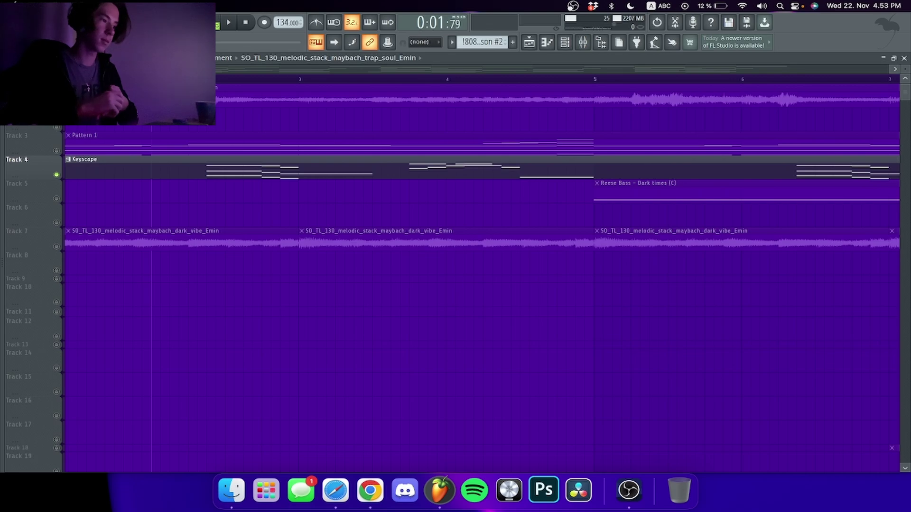
pyautogui.scroll(-8, 173, 100)
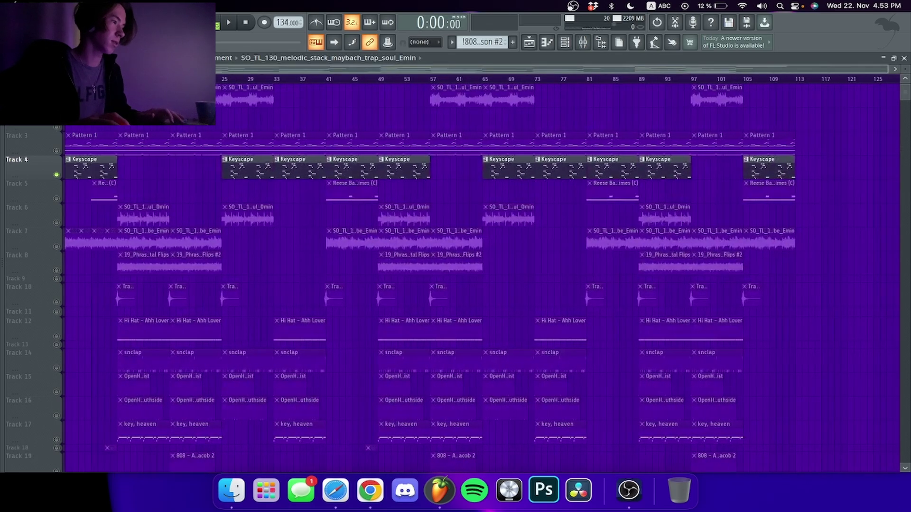
pyautogui.scroll(2, 118, 125)
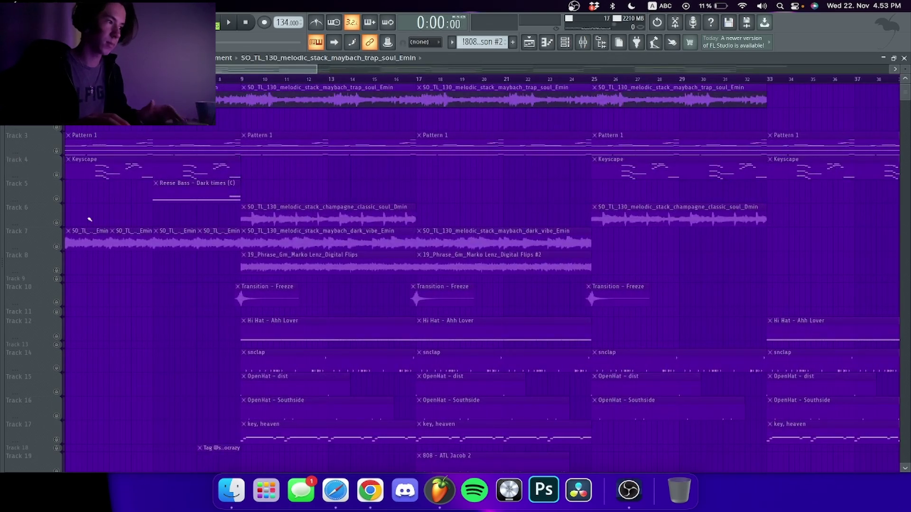
pyautogui.scroll(3, 90, 247)
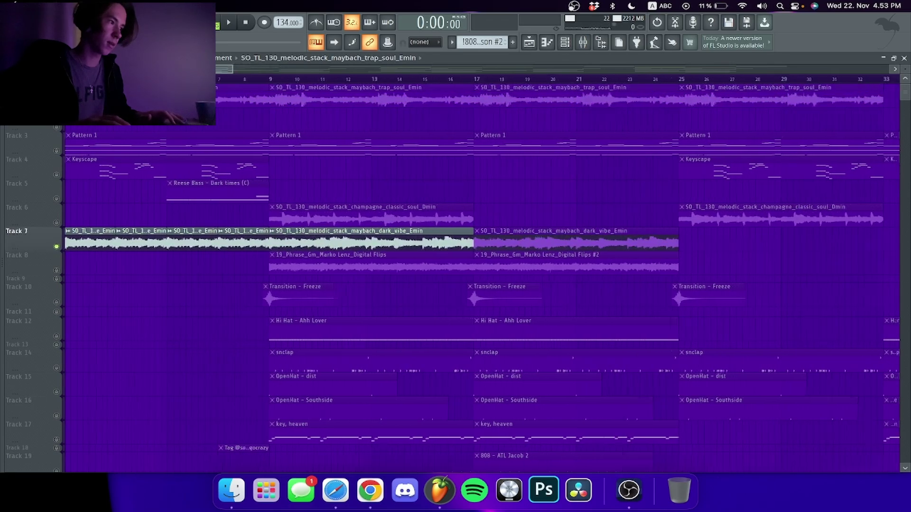
pyautogui.press('space')
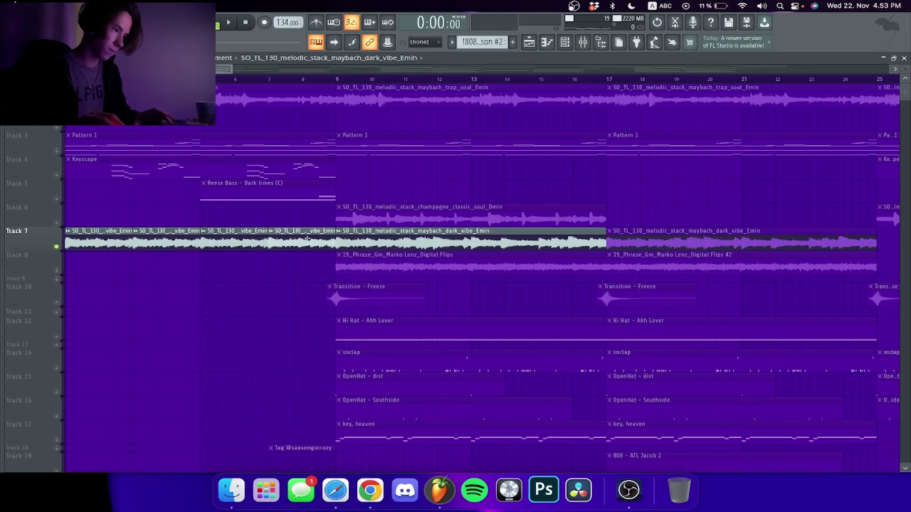
# Open the maybach_dark_vibe sample in the Edison audio editor, listen to it, and close the editor and sample settings.
pyautogui.doubleClick(307, 238)
pyautogui.rightClick(111, 300)
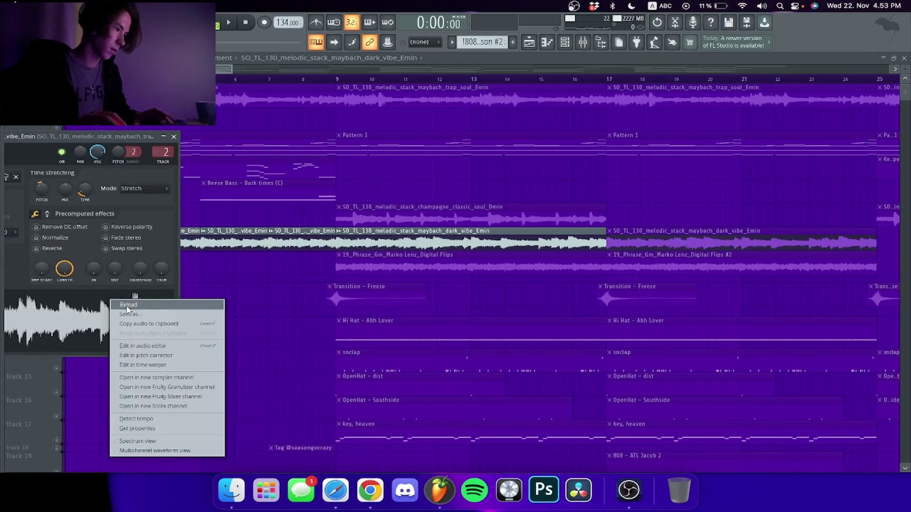
pyautogui.click(137, 348)
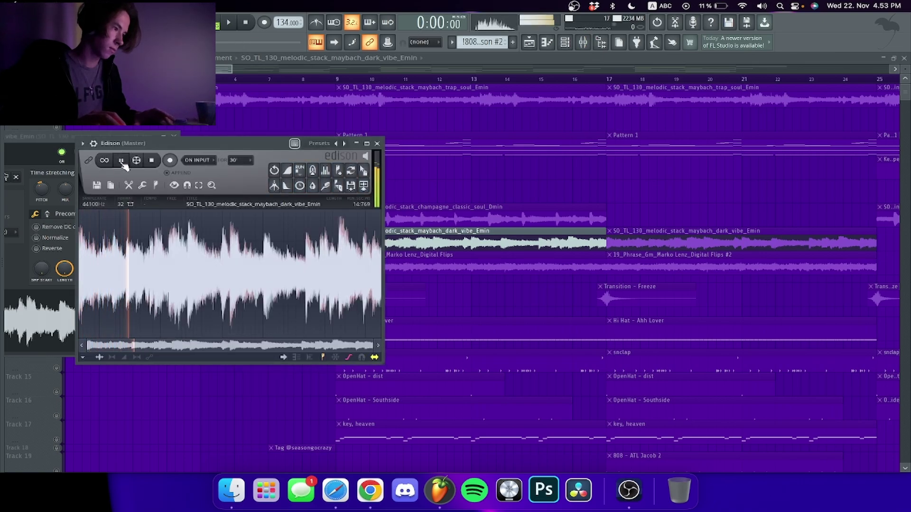
pyautogui.click(377, 143)
pyautogui.click(175, 137)
# Inspect the Pro-Q 3 equalizer on the sample's mixer track, audition its low-cut band during playback, and close the equalizer and mixer.
pyautogui.click(582, 43)
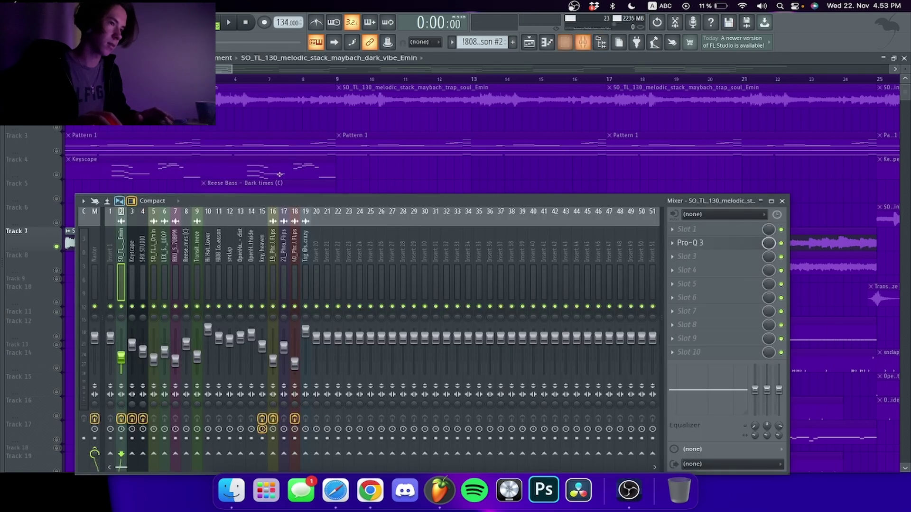
pyautogui.click(688, 241)
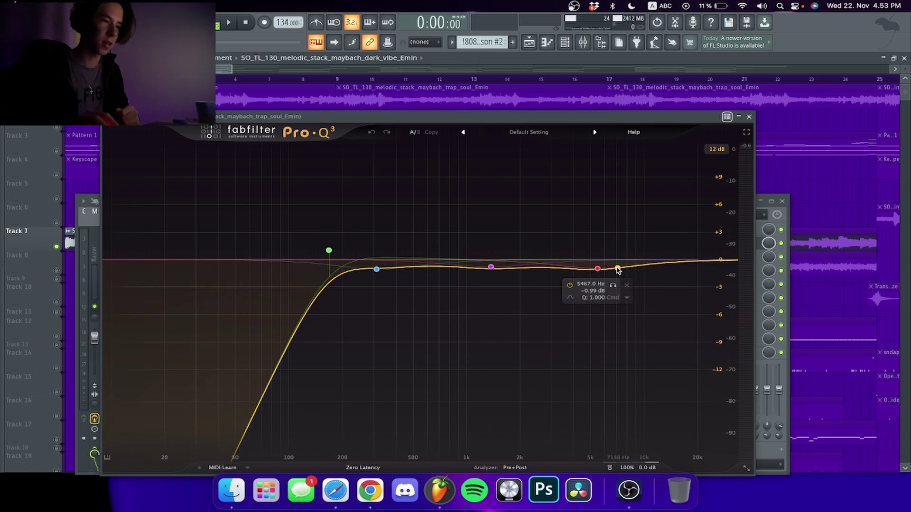
pyautogui.click(597, 268)
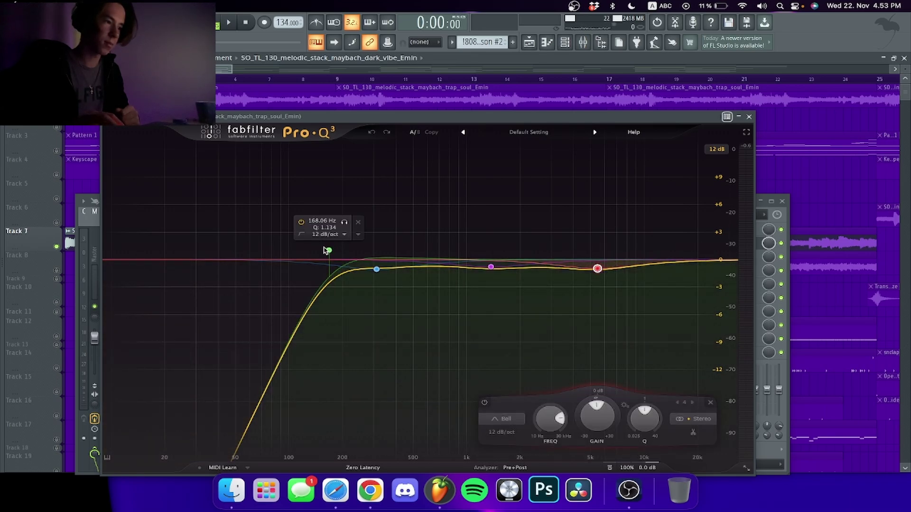
pyautogui.press('space')
pyautogui.click(344, 223)
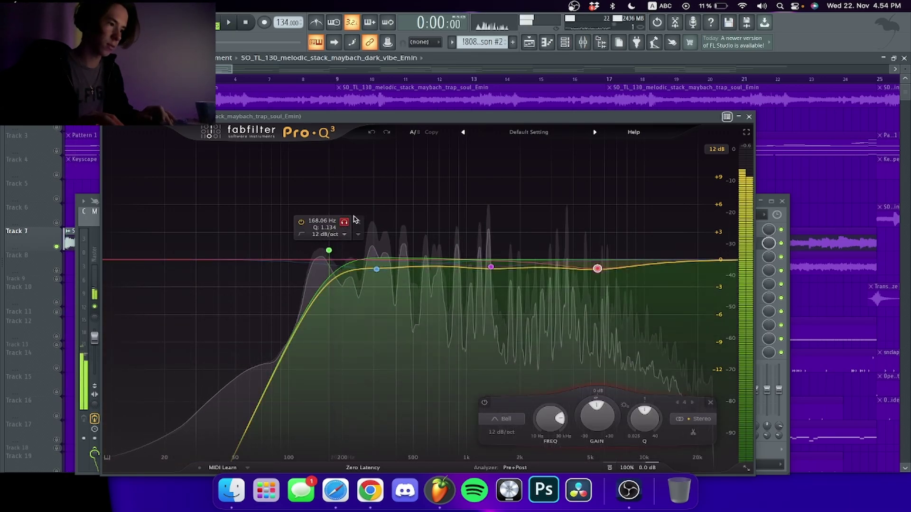
pyautogui.click(749, 117)
pyautogui.click(781, 201)
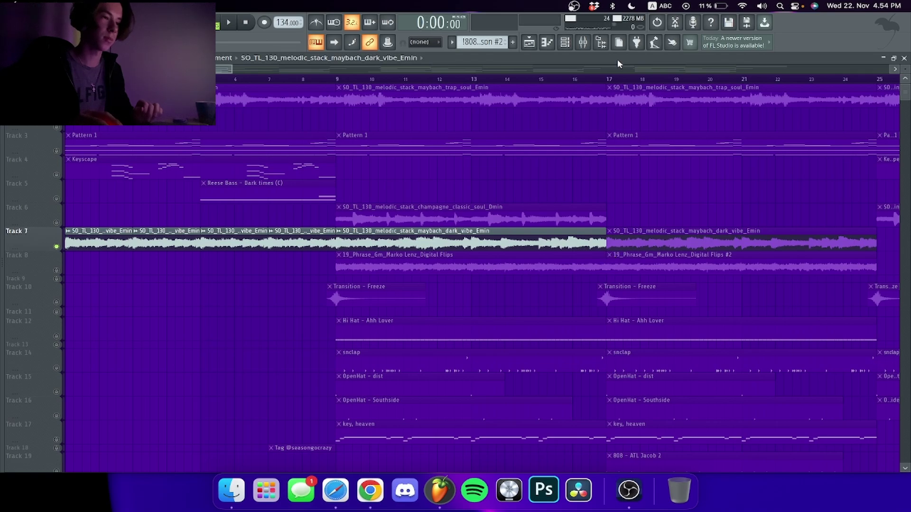
# Open the Keyscape notes of Pattern 1 in the piano roll and show the channel rack.
pyautogui.scroll(-3, 606, 80)
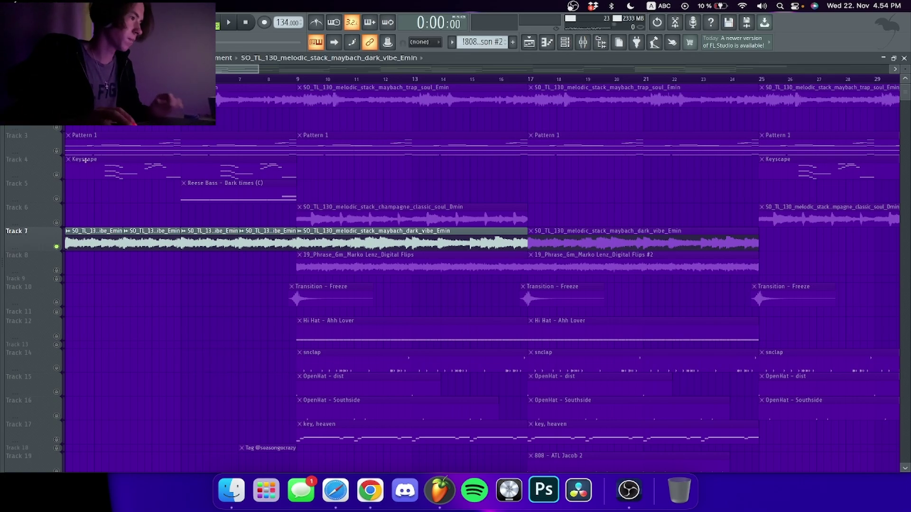
pyautogui.doubleClick(68, 158)
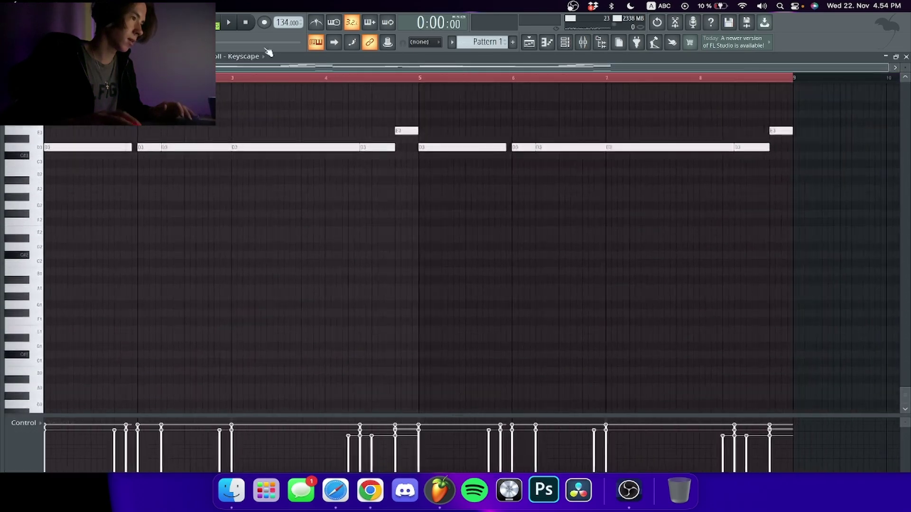
pyautogui.press('F6')
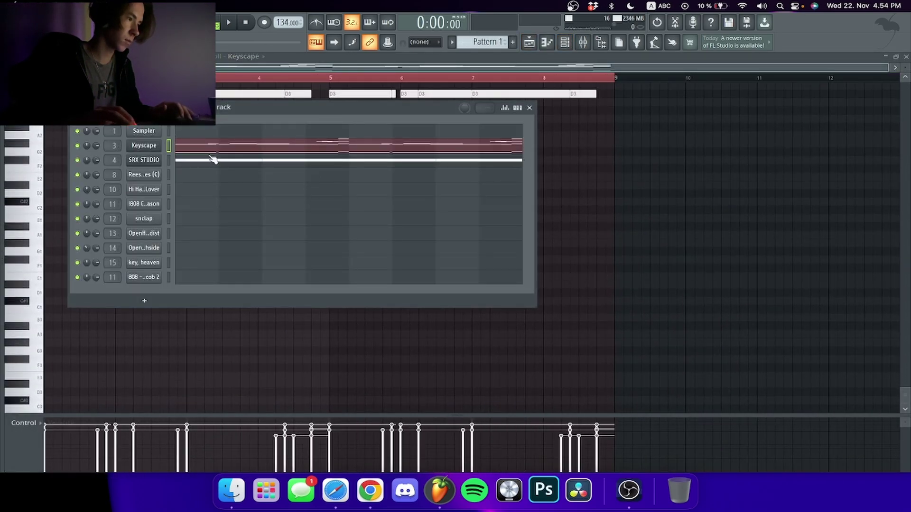
# View the Keyscape instrument's LA Custom C7 - Cinematic patch alongside its mixer track, and close the instrument, mixer and channel rack.
pyautogui.click(582, 42)
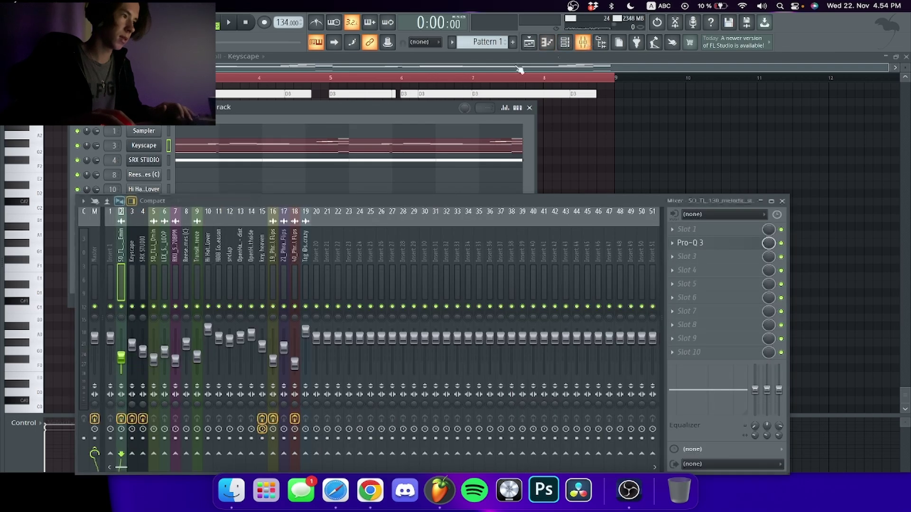
pyautogui.click(144, 147)
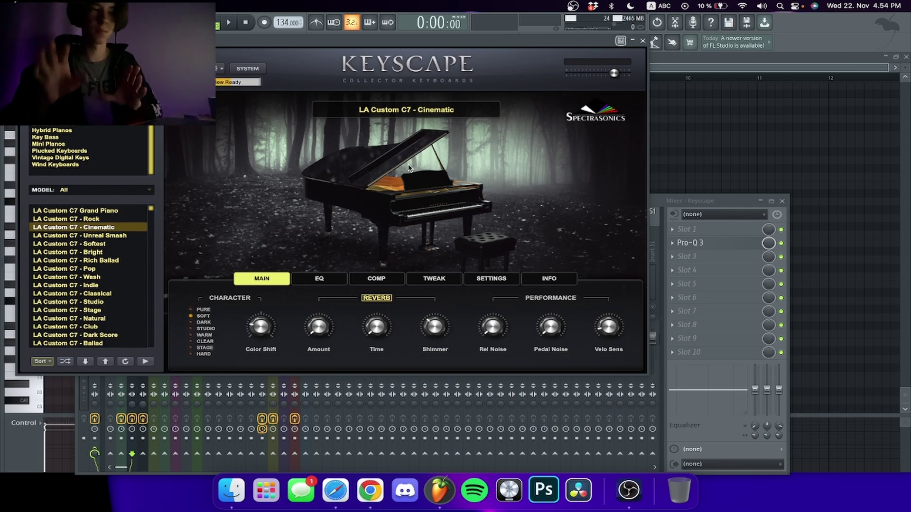
pyautogui.moveTo(345, 45); pyautogui.dragTo(398, 71)
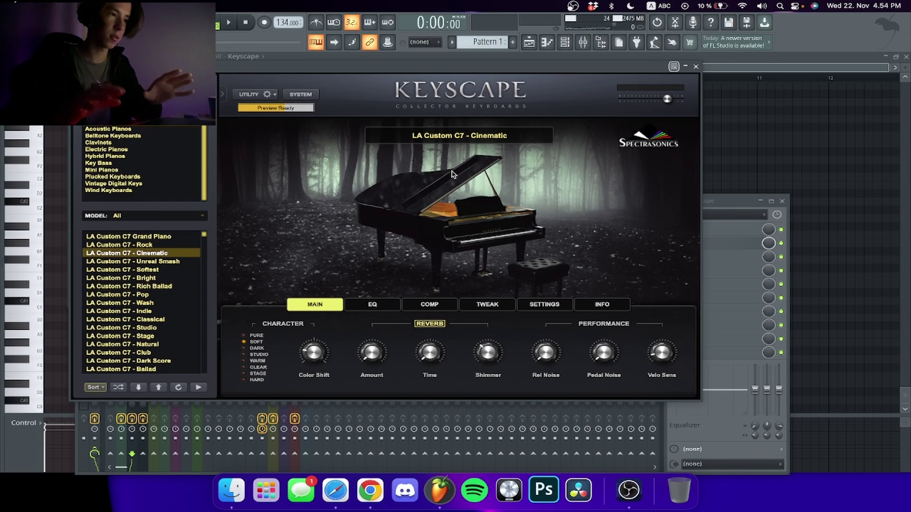
pyautogui.click(696, 66)
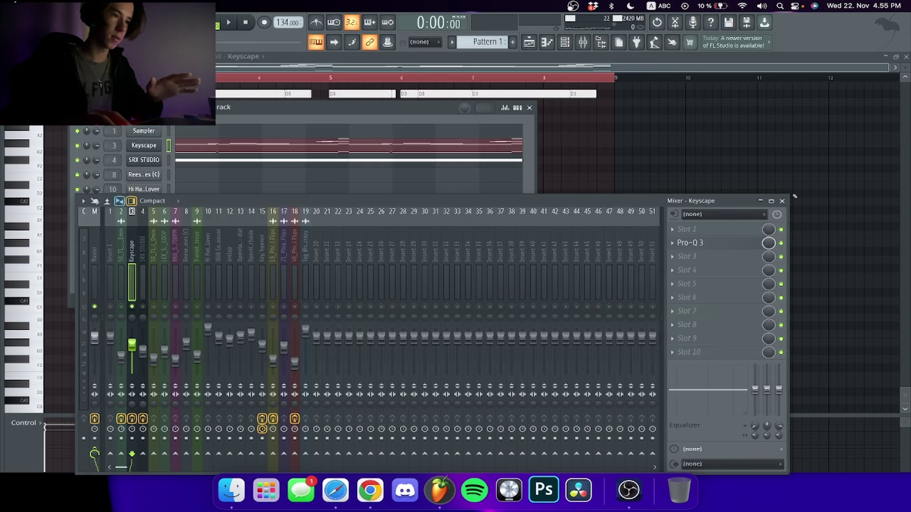
pyautogui.click(783, 202)
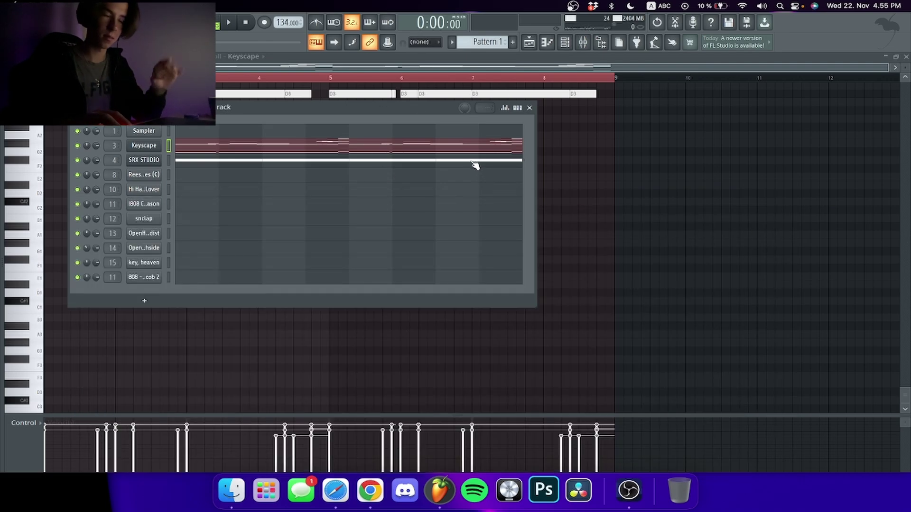
pyautogui.click(529, 108)
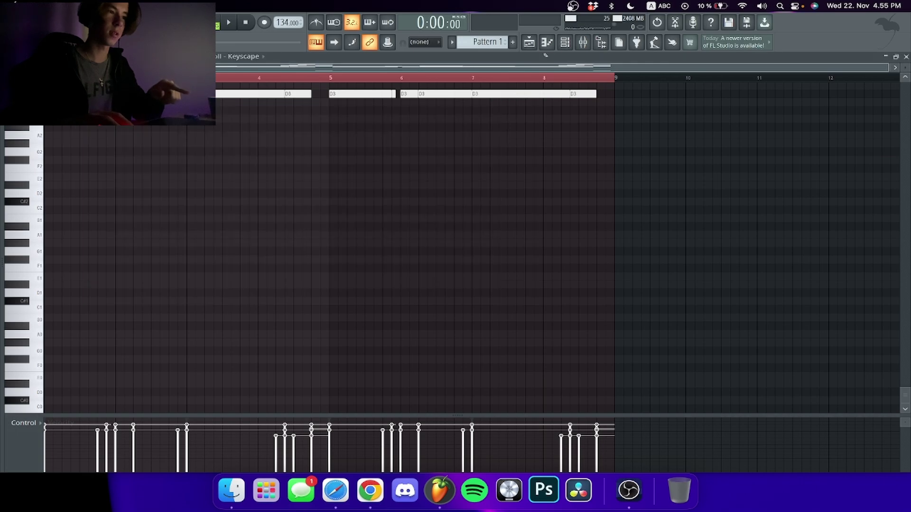
# Reopen the Keyscape instrument from the channel rack to check its patch settings, and close both windows.
pyautogui.click(564, 43)
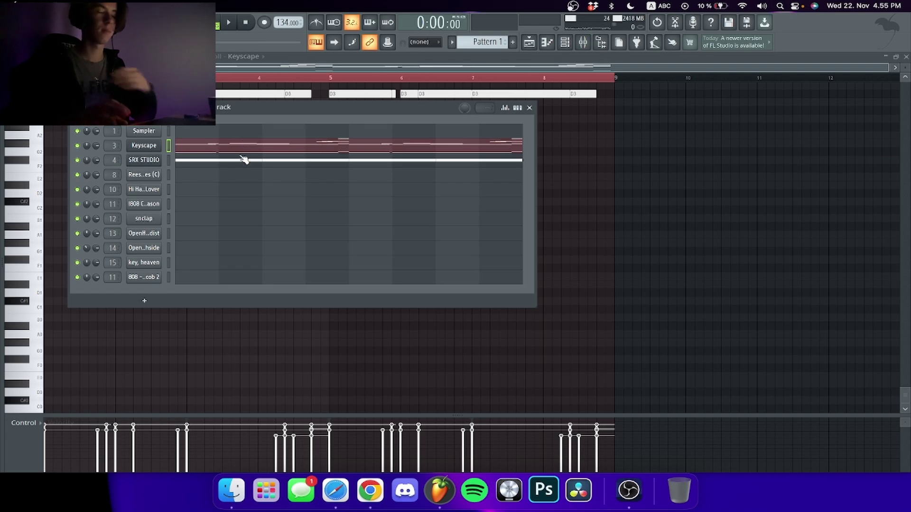
pyautogui.click(152, 149)
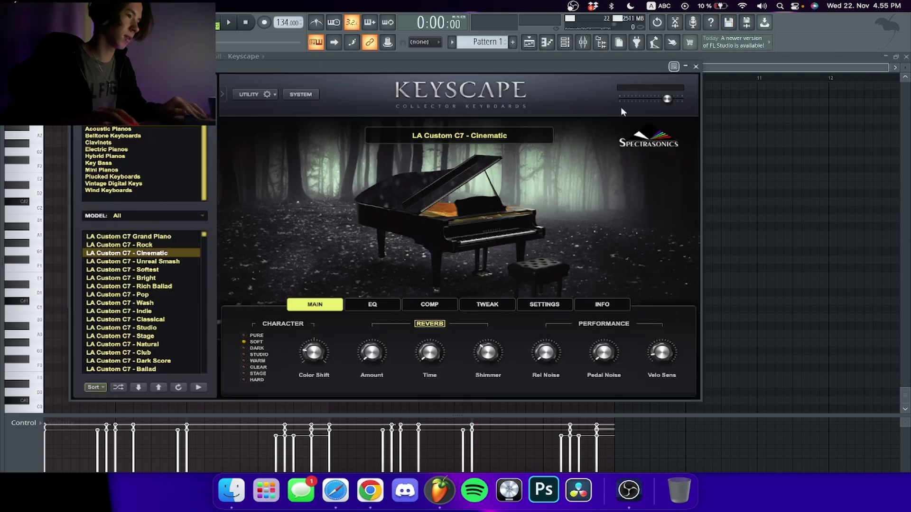
pyautogui.click(696, 66)
pyautogui.click(530, 109)
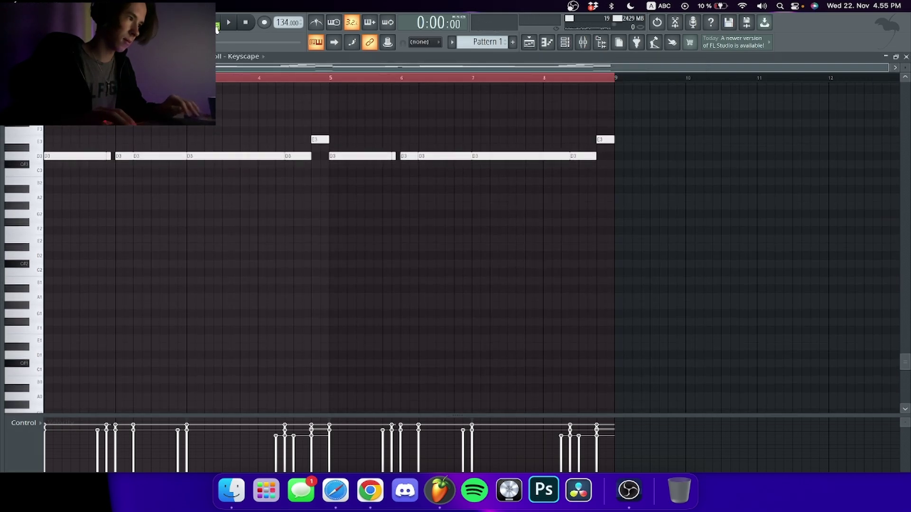
# Play Pattern 1's Keyscape notes in the piano roll and examine both the low and high note ranges.
pyautogui.scroll(2, 219, 134)
pyautogui.press('space')
pyautogui.scroll(5, 219, 134)
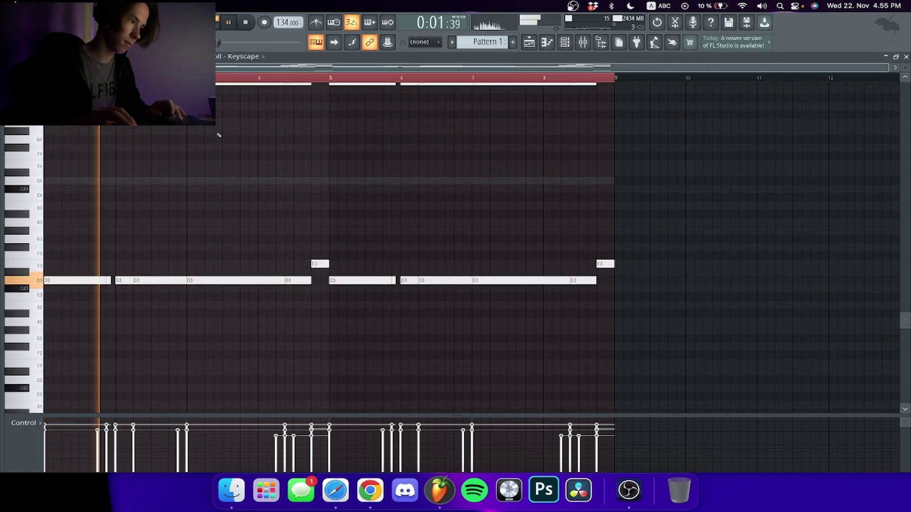
pyautogui.scroll(6, 218, 135)
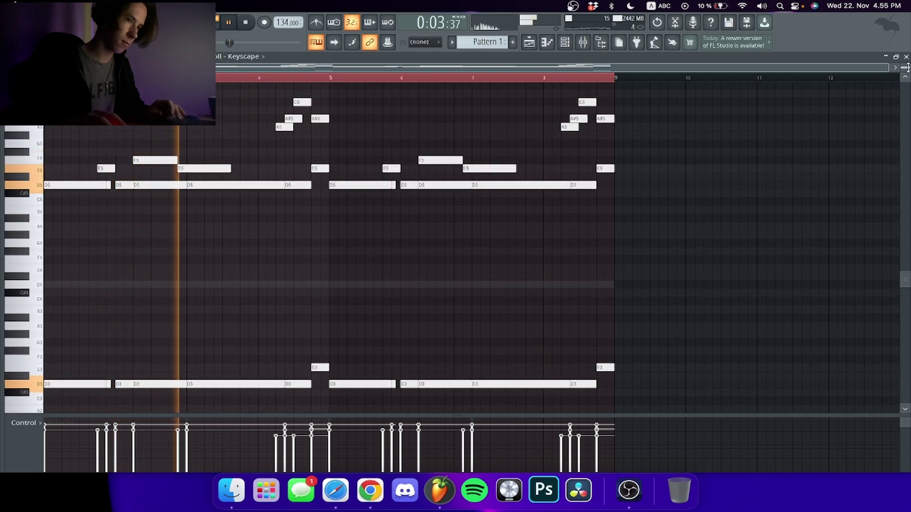
pyautogui.scroll(-1, 408, 121)
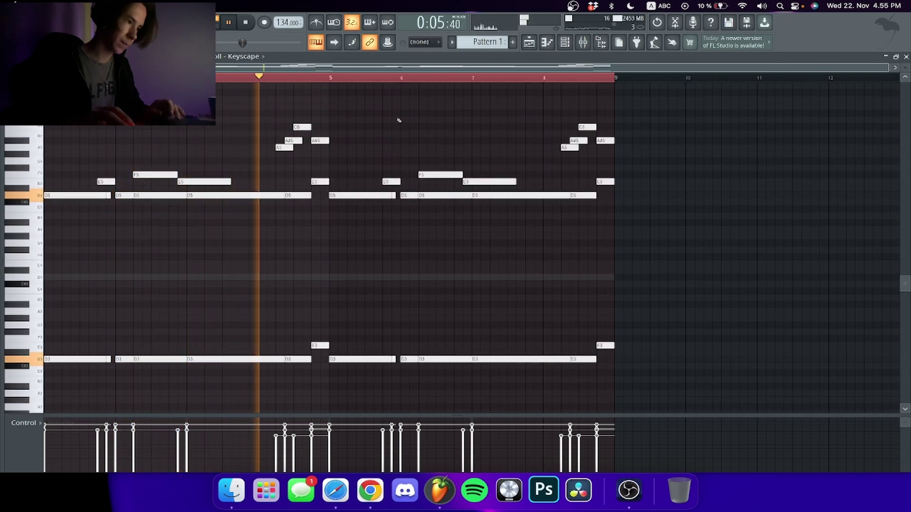
pyautogui.press('space')
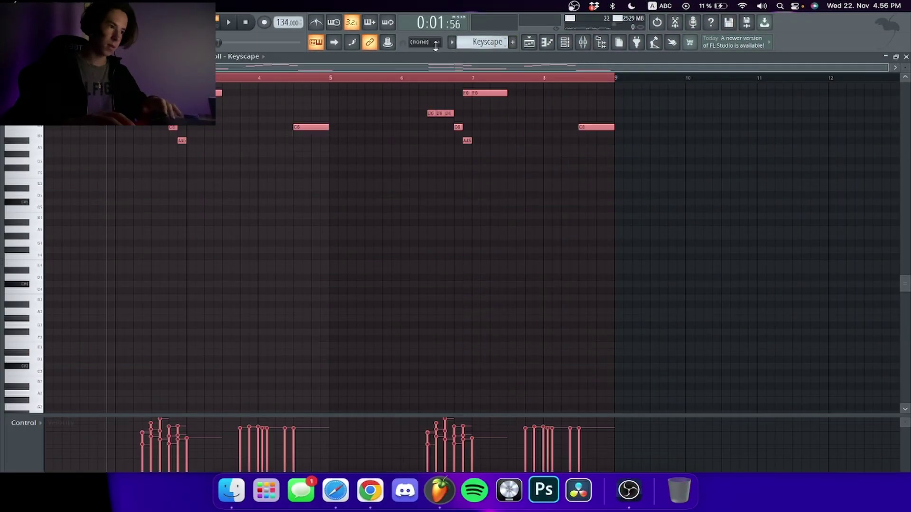
# Clear the selection in the Keyscape pattern and examine its melody notes in the piano roll.
pyautogui.scroll(6, 630, 154)
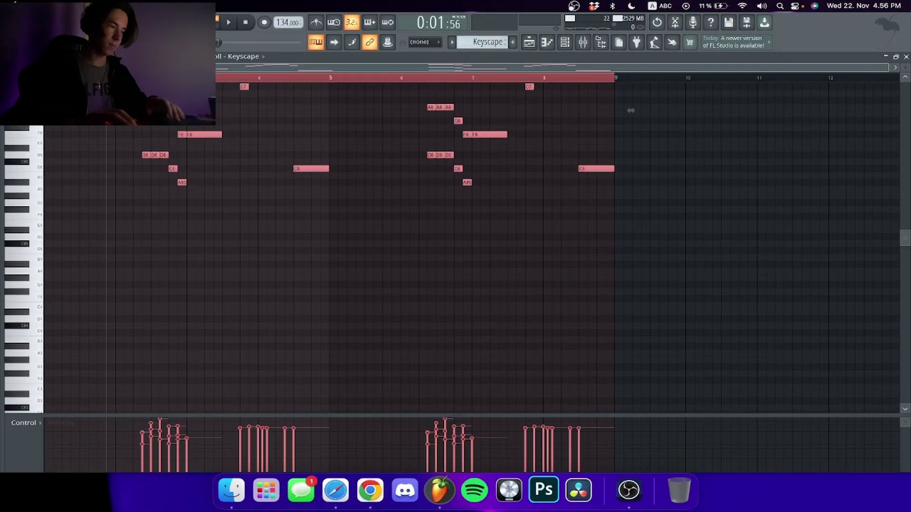
pyautogui.press('super+d')
pyautogui.scroll(4, 480, 196)
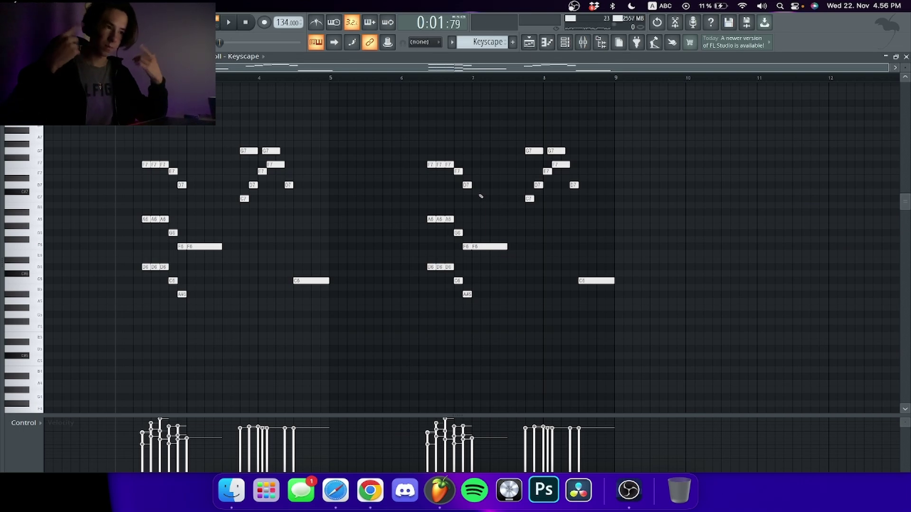
pyautogui.press('space')
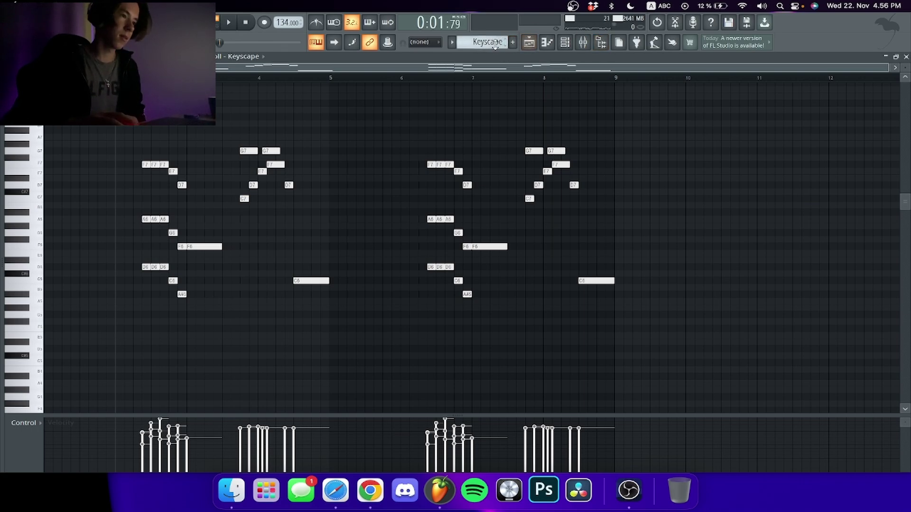
# Show Pattern 1's SRX STUDIO notes in the piano roll and solo the SRX STUDIO track in the mixer.
pyautogui.scroll(1, 495, 45)
pyautogui.scroll(-3, 427, 69)
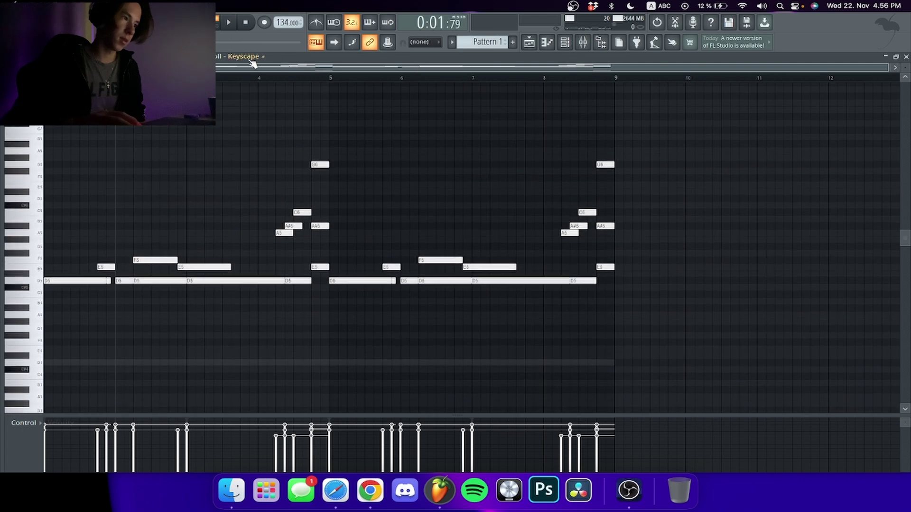
pyautogui.scroll(-1, 254, 59)
pyautogui.click(584, 46)
pyautogui.click(145, 308)
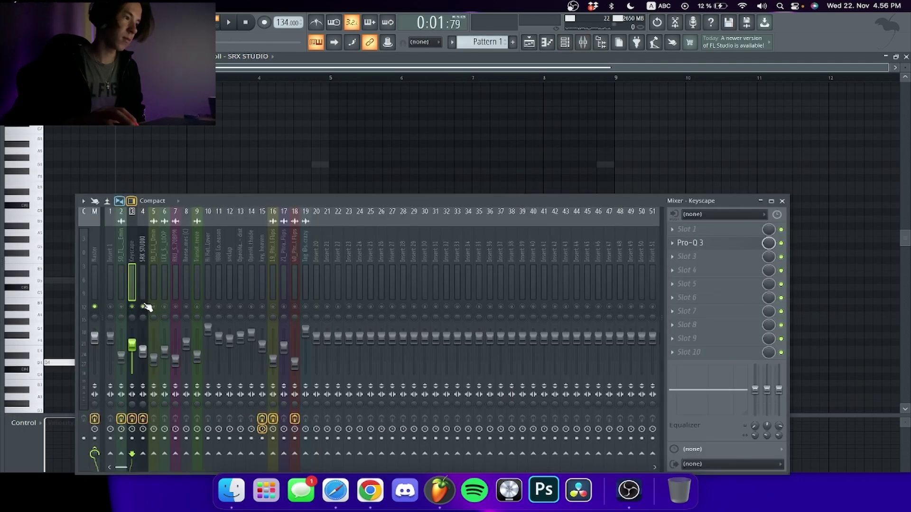
pyautogui.click(782, 201)
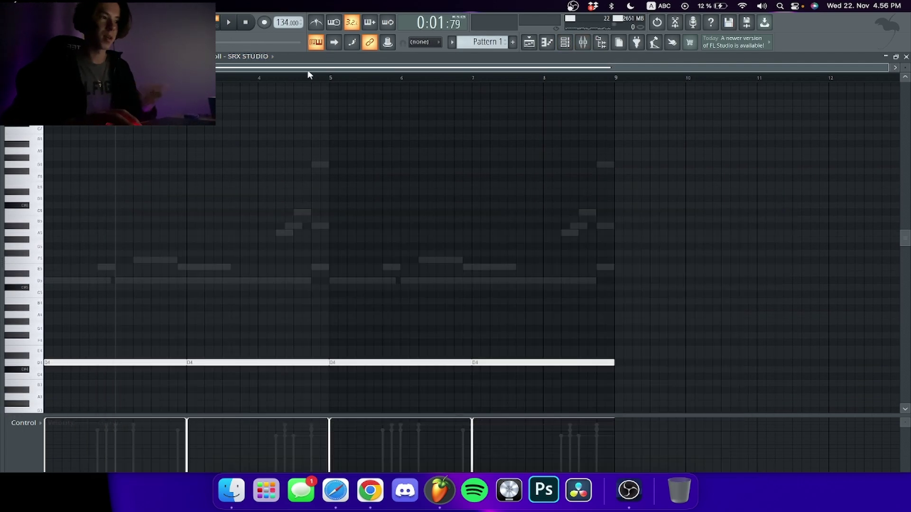
# Play the sustained D4 notes of the SRX STUDIO channel in the piano roll.
pyautogui.scroll(-4, 301, 153)
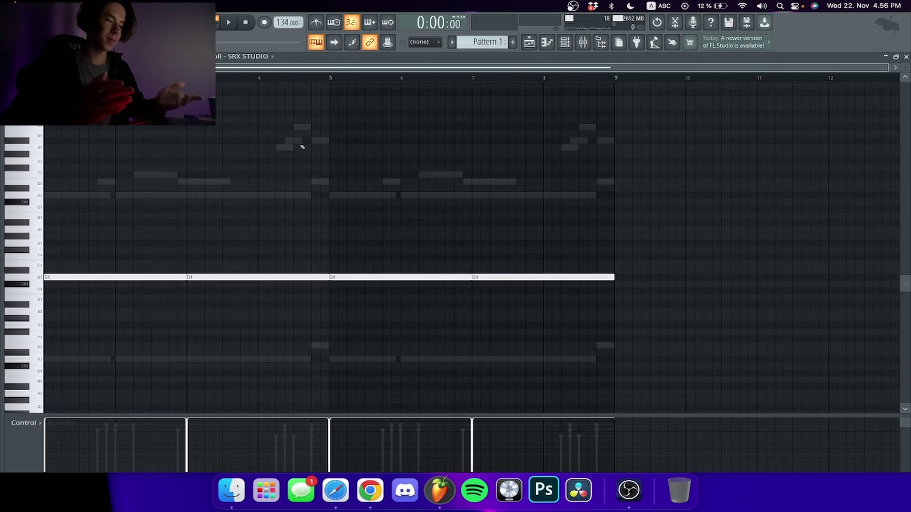
pyautogui.press('space')
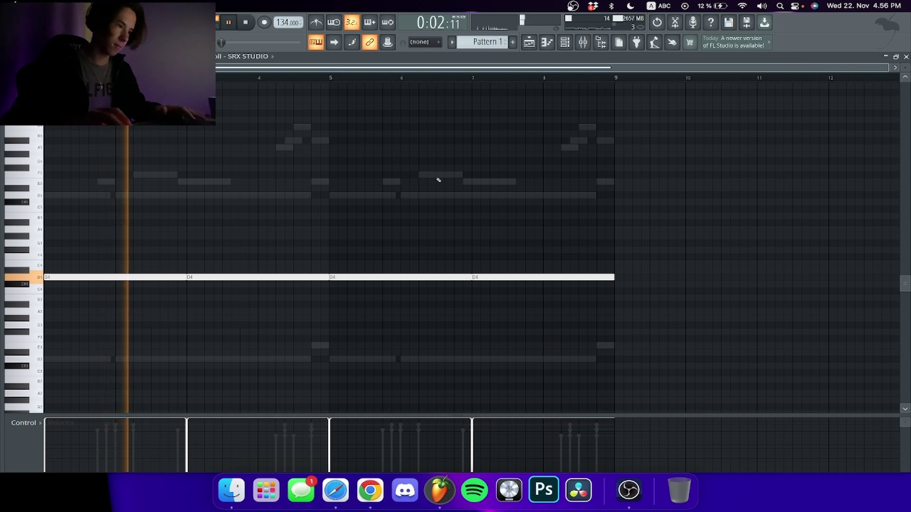
pyautogui.press('space')
pyautogui.scroll(-4, 540, 146)
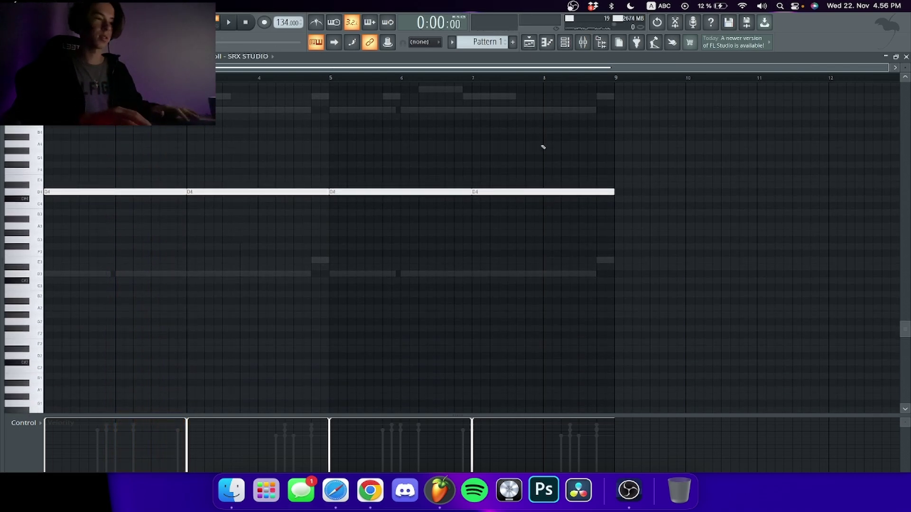
# Audition the SRX STUDIO notes two octaves and one octave lower, and transpose them back to D4.
pyautogui.hotkey('ctrl', 'Down')
pyautogui.hotkey('ctrl', 'Down')
pyautogui.press('space')
pyautogui.press('space')
pyautogui.hotkey('ctrl', 'Up')
pyautogui.press('space')
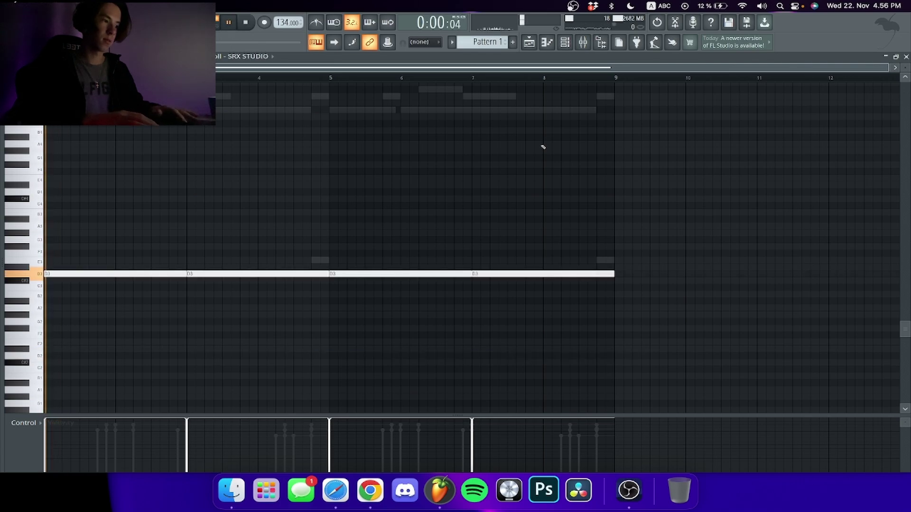
pyautogui.press('space')
pyautogui.hotkey('ctrl', 'Up')
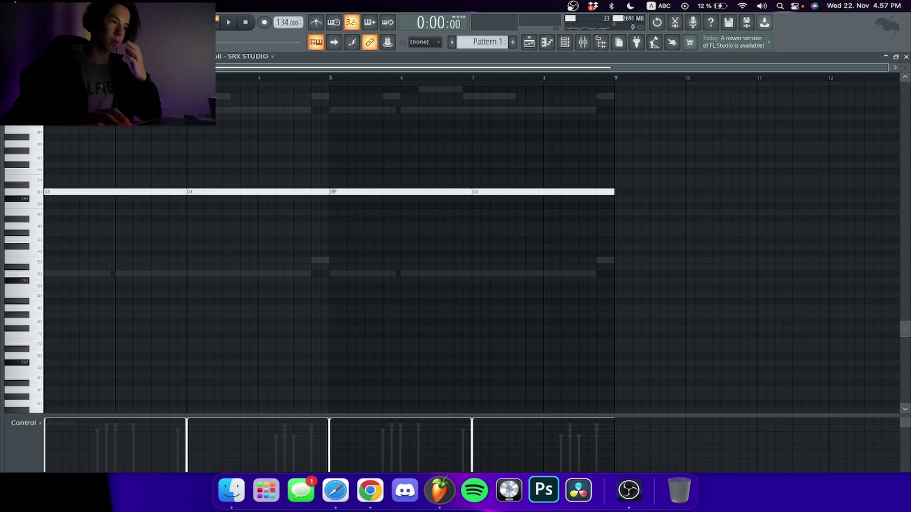
# Return to the playlist and solo Track 5, which holds the Reese Bass - Dark times (C) clip.
pyautogui.click(583, 43)
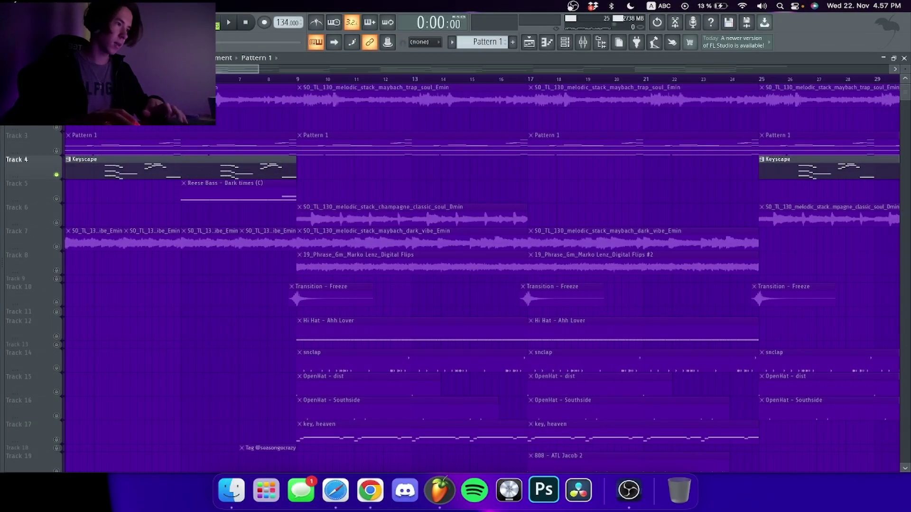
pyautogui.click(180, 97)
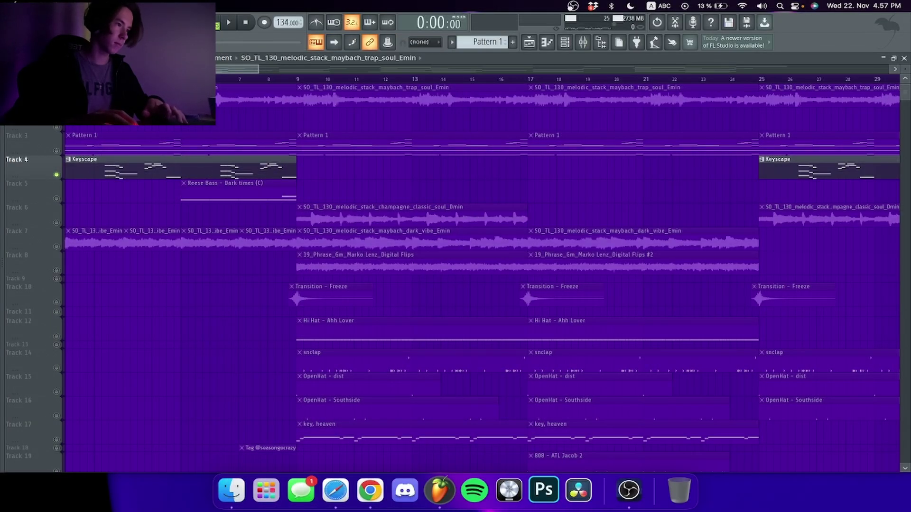
pyautogui.click(58, 200)
pyautogui.press('space')
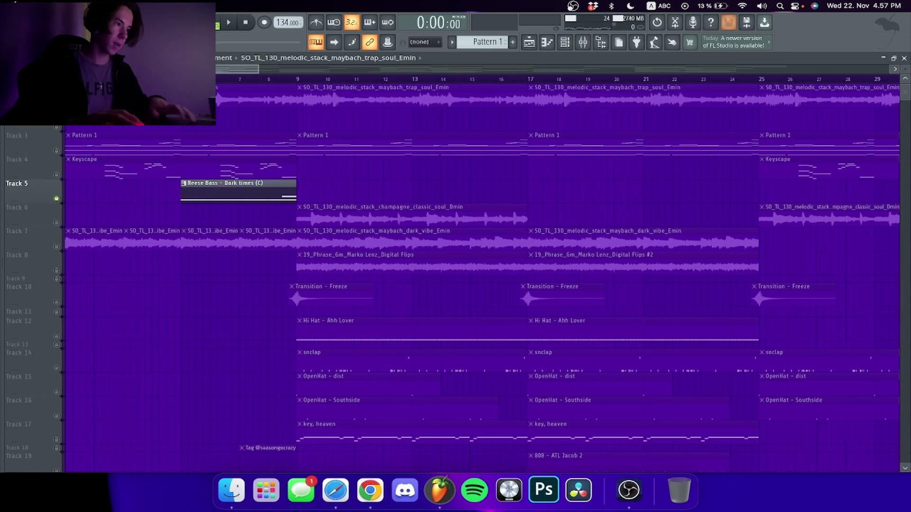
# Move the playback position around bars 5 to 9 to audition the Reese Bass - Dark times (C) clip.
pyautogui.hotkey('ctrl', 'a')
pyautogui.click(260, 79)
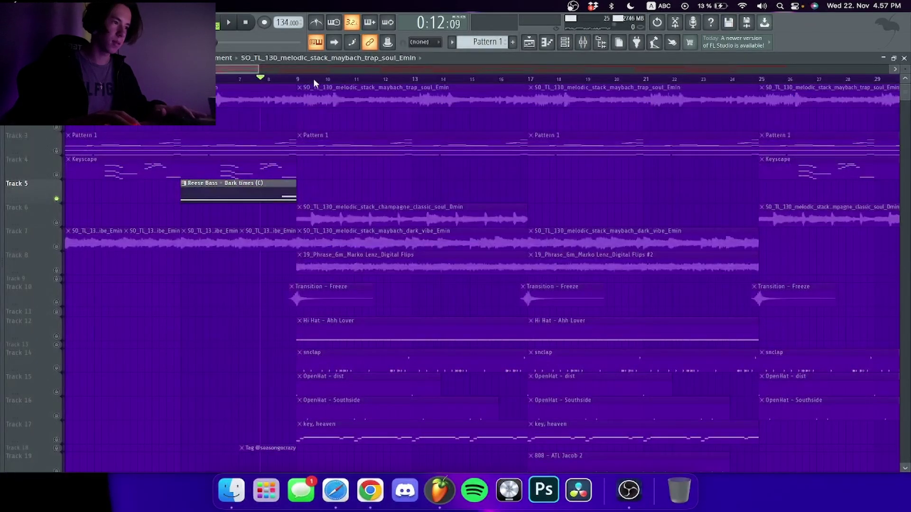
pyautogui.moveTo(323, 80); pyautogui.dragTo(530, 90)
pyautogui.click(202, 78)
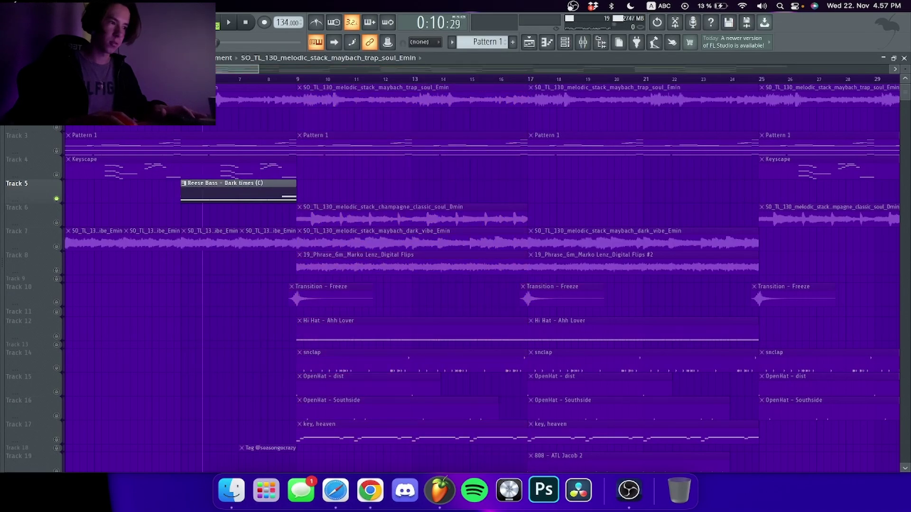
pyautogui.moveTo(182, 197); pyautogui.dragTo(189, 200)
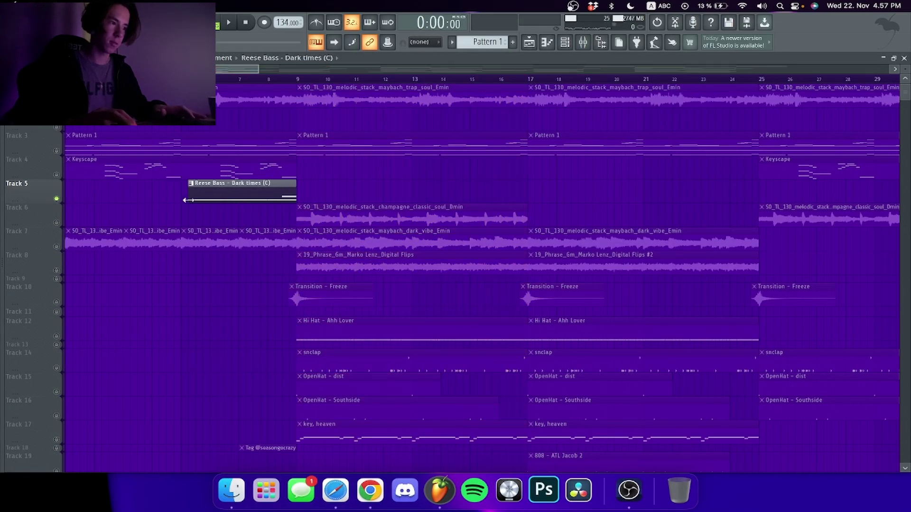
pyautogui.moveTo(182, 80); pyautogui.dragTo(295, 88)
pyautogui.click(174, 78)
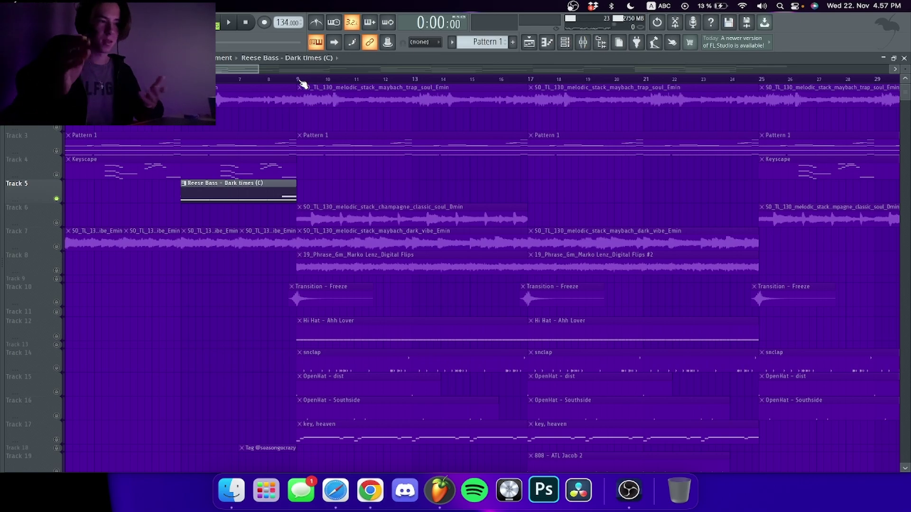
# Open the Reese Bass - Dark times (C) notes in the piano roll, play bars 5 to 9, and return to the playlist.
pyautogui.doubleClick(227, 184)
pyautogui.hscroll(-5, 237, 84)
pyautogui.press('space')
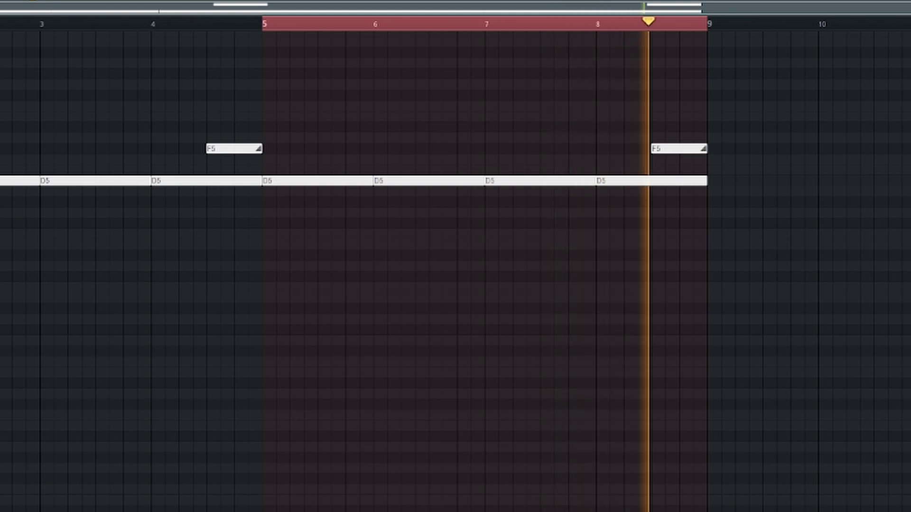
pyautogui.press('space')
pyautogui.click(530, 44)
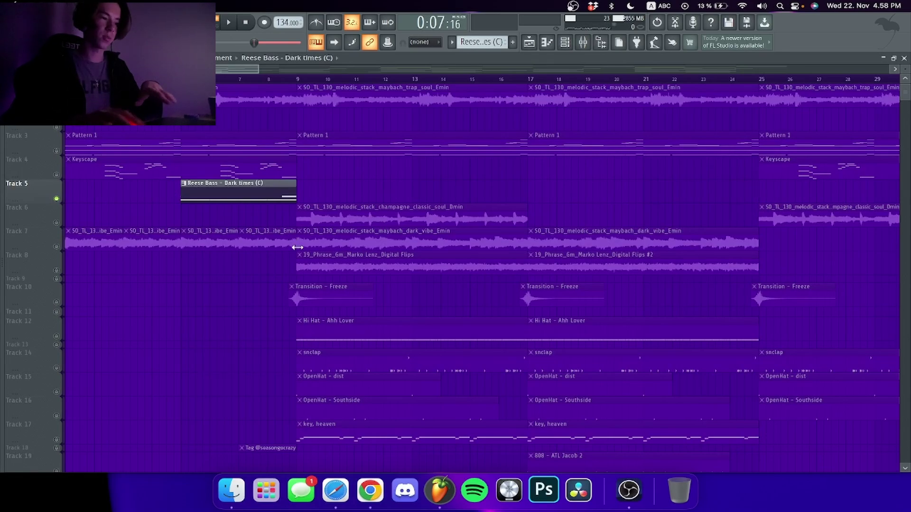
# Expand the sample browser, look through the drum kit folders and the Secret sauce fx's samples, and collapse the browser.
pyautogui.scroll(-3, 477, 294)
pyautogui.scroll(3, 390, 354)
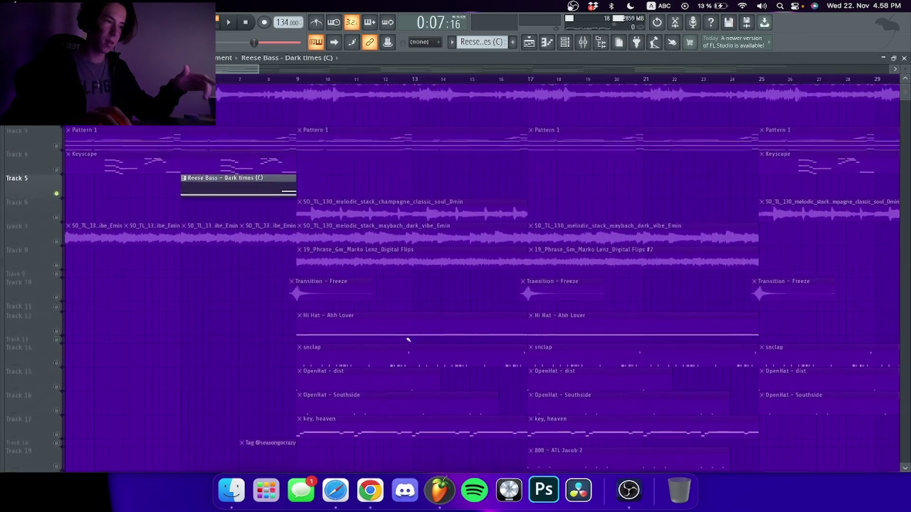
pyautogui.moveTo(2, 285); pyautogui.dragTo(242, 266)
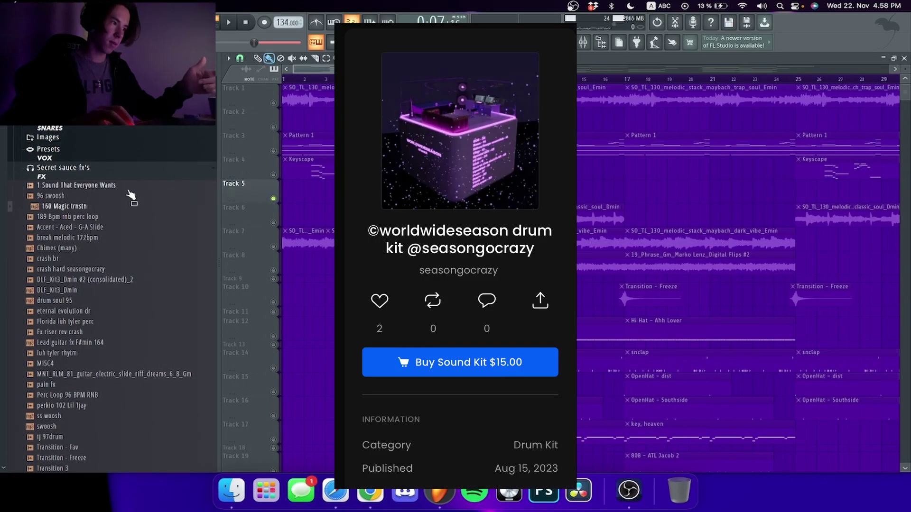
pyautogui.scroll(5, 131, 194)
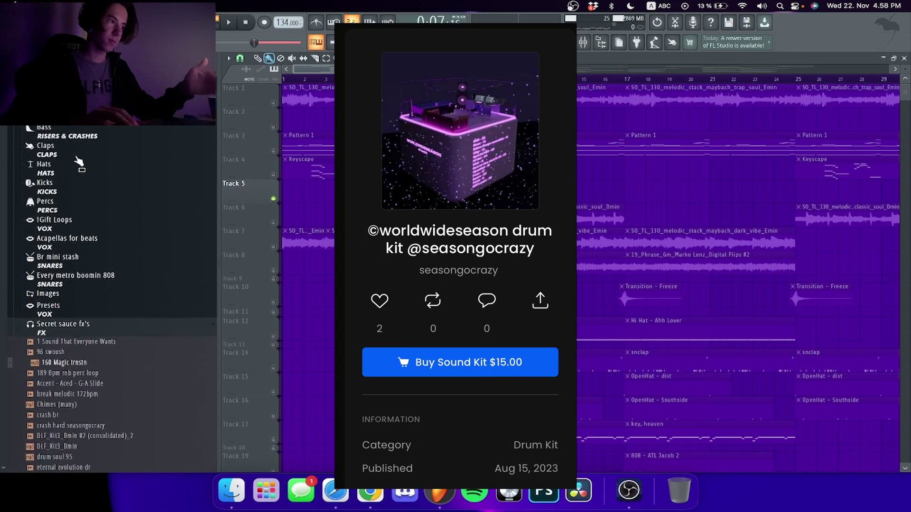
pyautogui.scroll(-4, 109, 137)
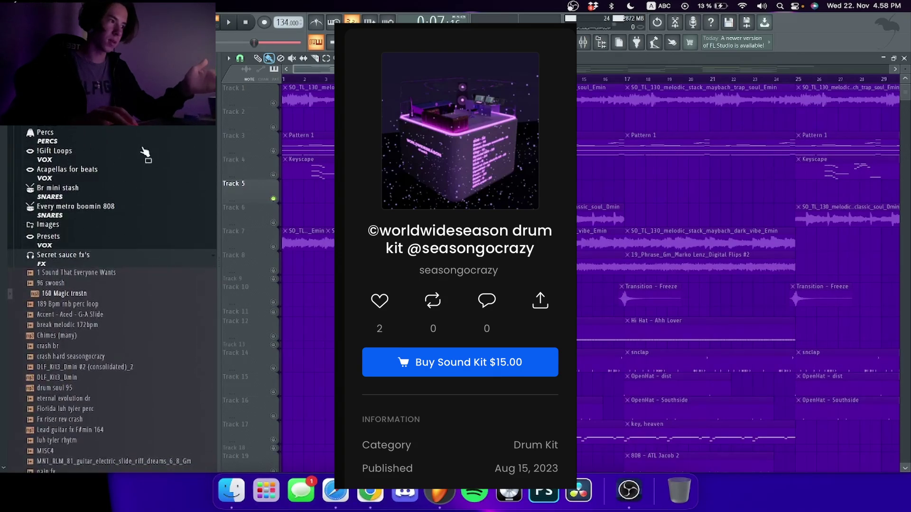
pyautogui.moveTo(221, 182); pyautogui.dragTo(1, 182)
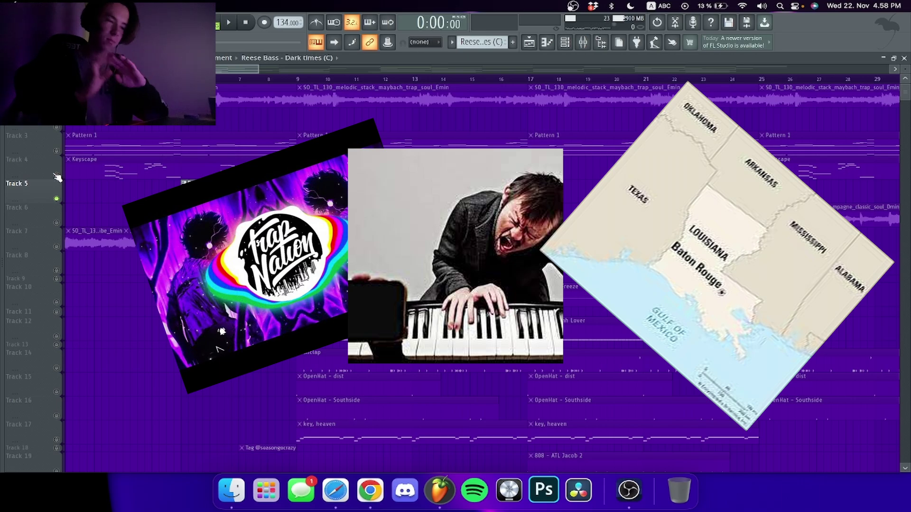
# Turn all playlist tracks back on and play the arrangement's intro from the start up to bar 9.
pyautogui.rightClick(59, 223)
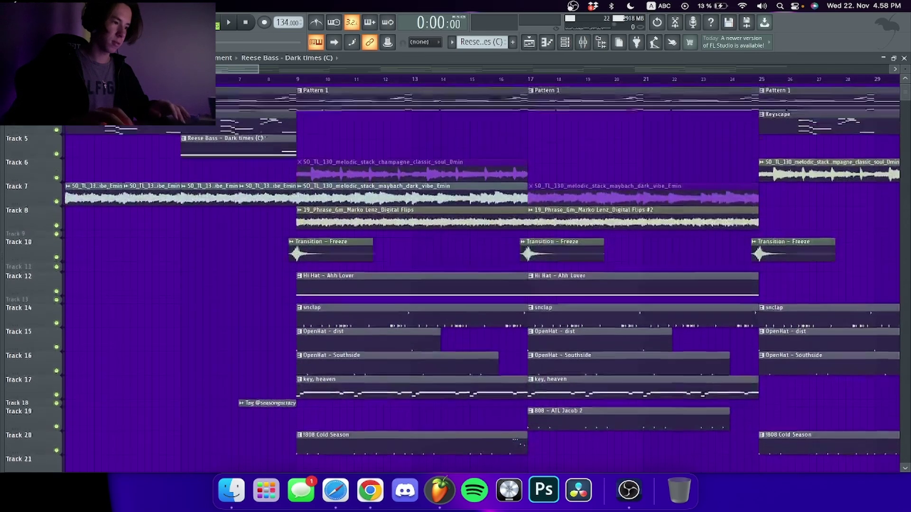
pyautogui.press('space')
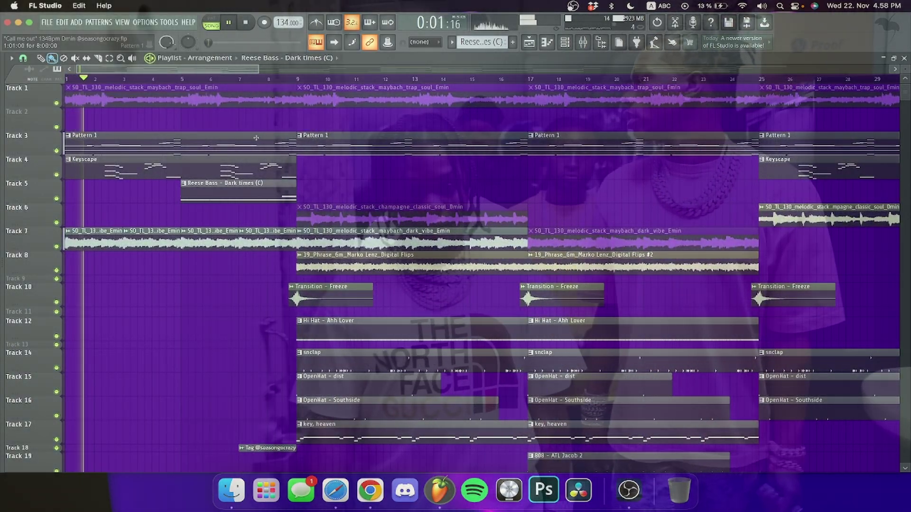
pyautogui.press('space')
pyautogui.press('space')
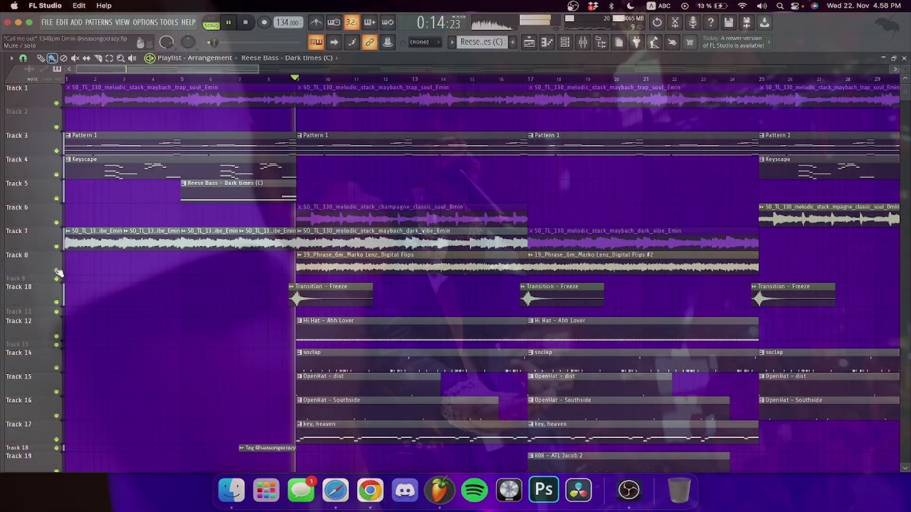
pyautogui.press('space')
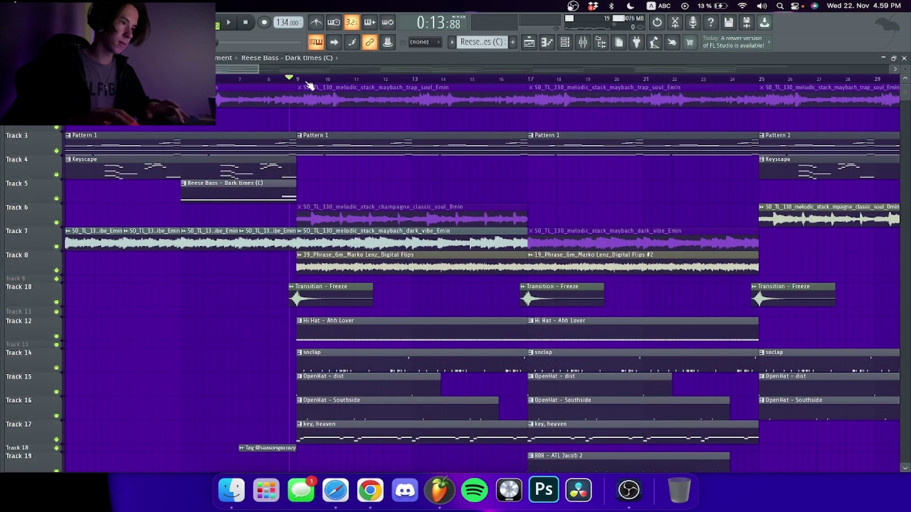
# Solo Track 8 with the Digital Flips phrase sample and play it from bar 9.
pyautogui.rightClick(58, 270)
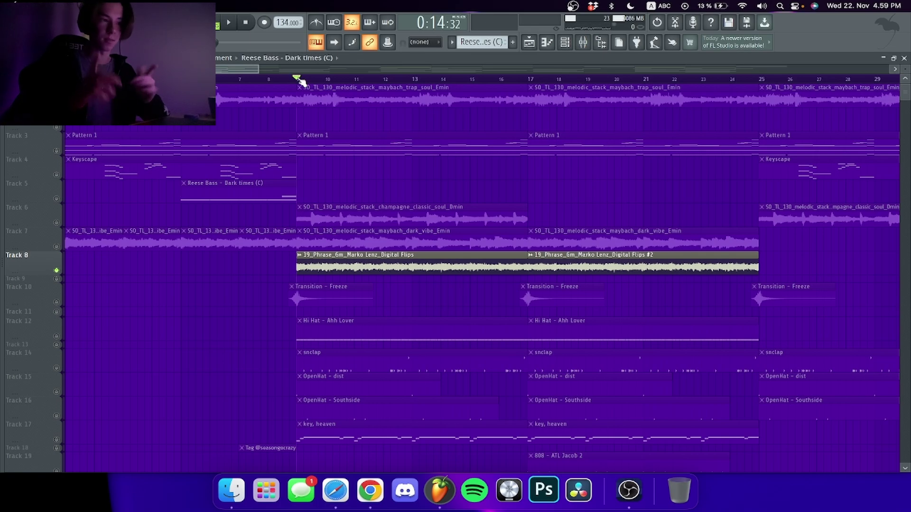
pyautogui.press('space')
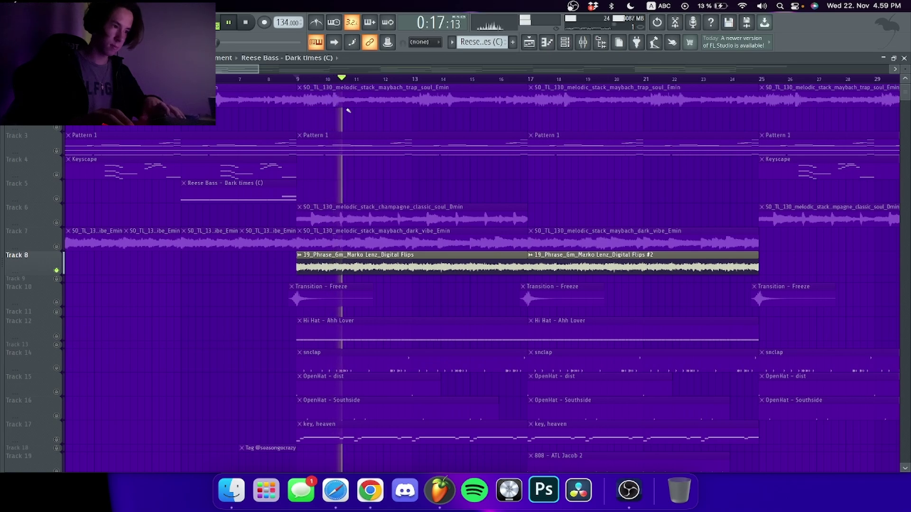
# Examine the Pro-Q 3 equalizer curve on the Digital Flips phrase sample's mixer track, then close the mixer and stop playback.
pyautogui.click(583, 42)
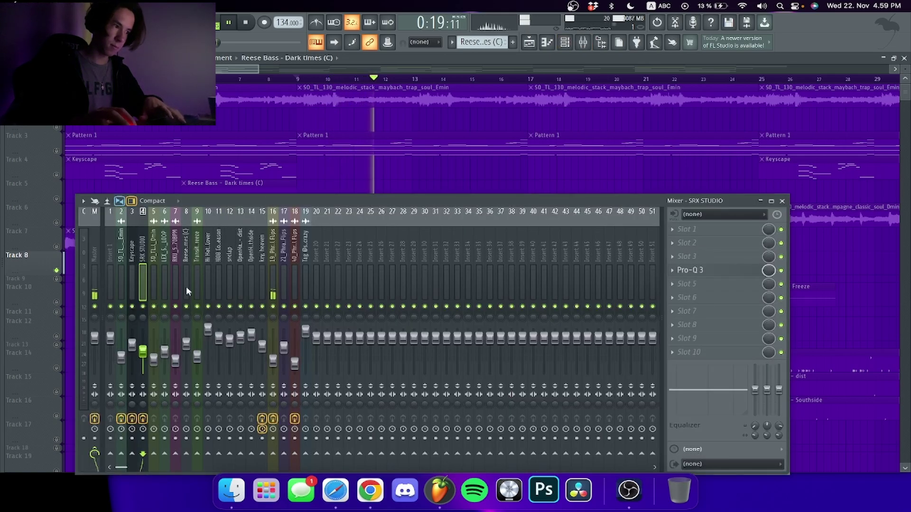
pyautogui.click(719, 273)
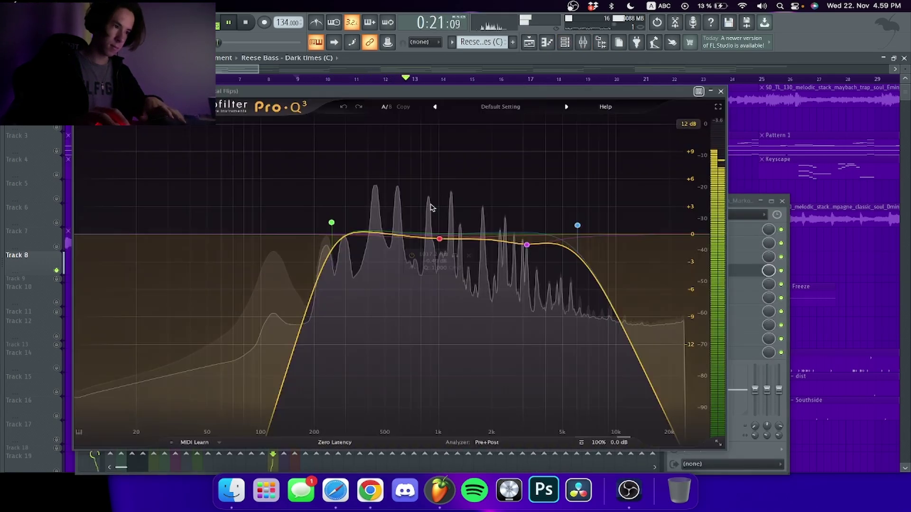
pyautogui.click(721, 92)
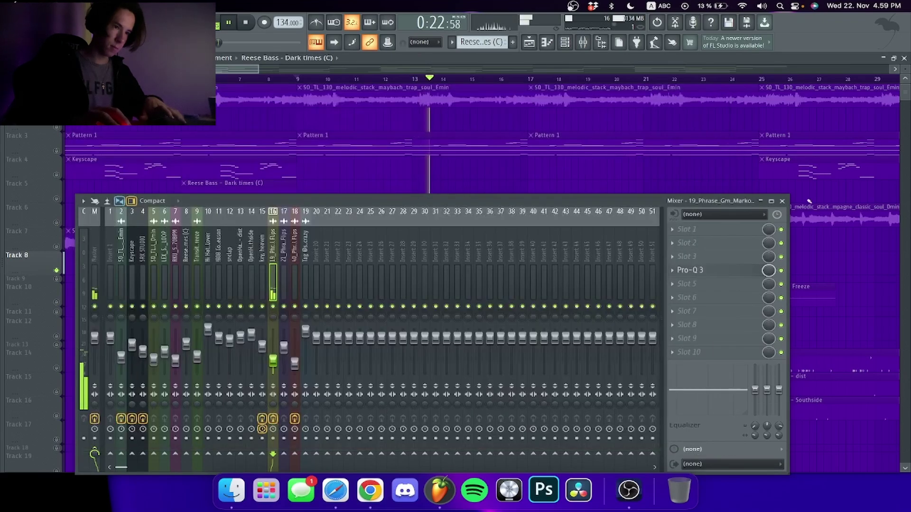
pyautogui.click(781, 201)
pyautogui.scroll(-3, 600, 82)
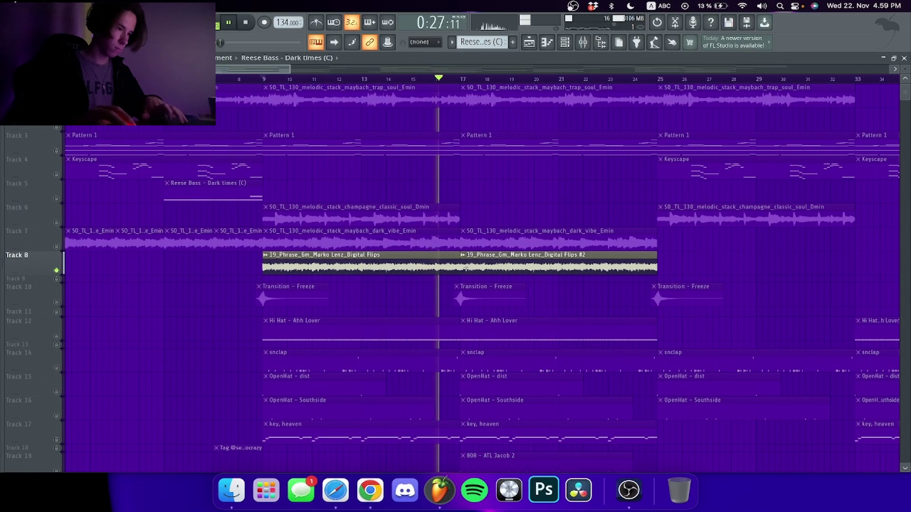
pyautogui.press('space')
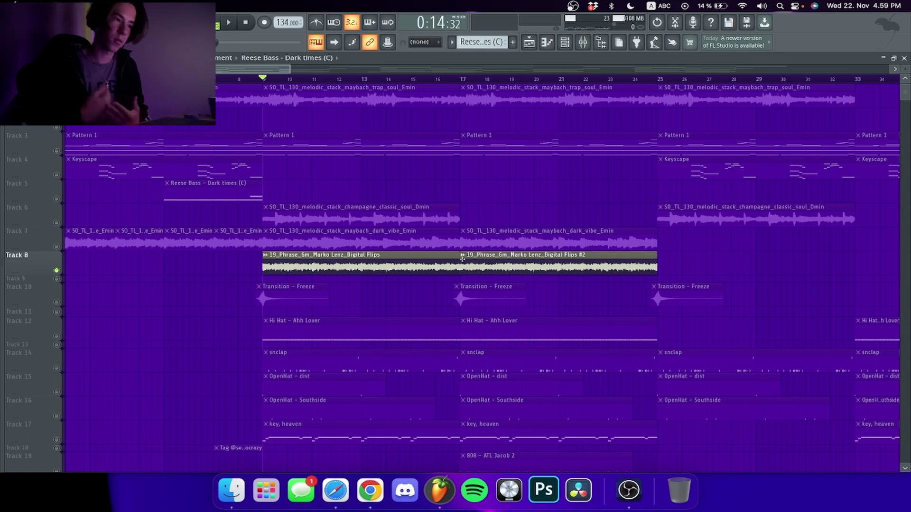
# Solo Track 6 with the champagne classic soul melodic stack, play it from bar 25, and stop.
pyautogui.click(57, 222)
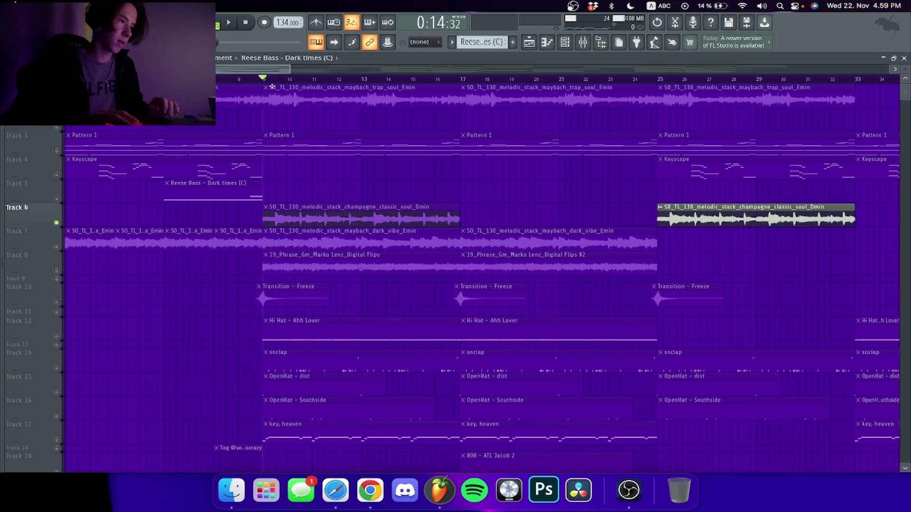
pyautogui.click(664, 79)
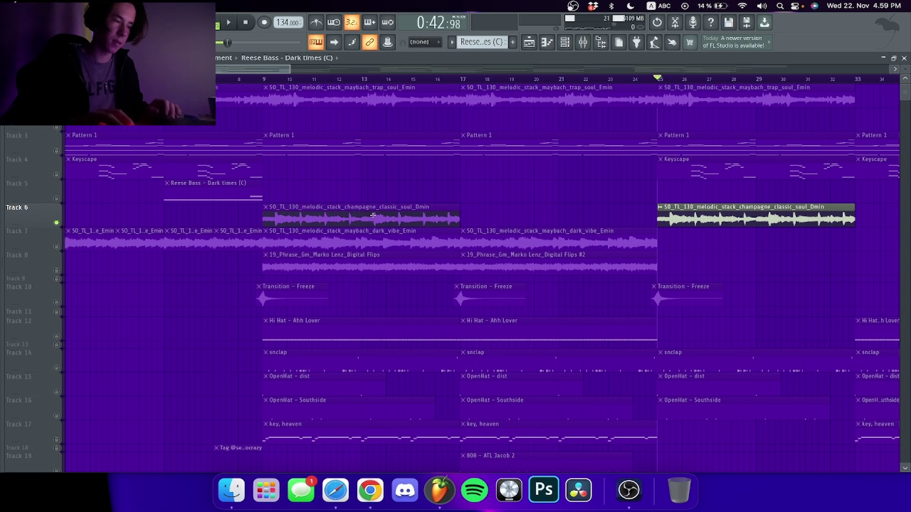
pyautogui.press('space')
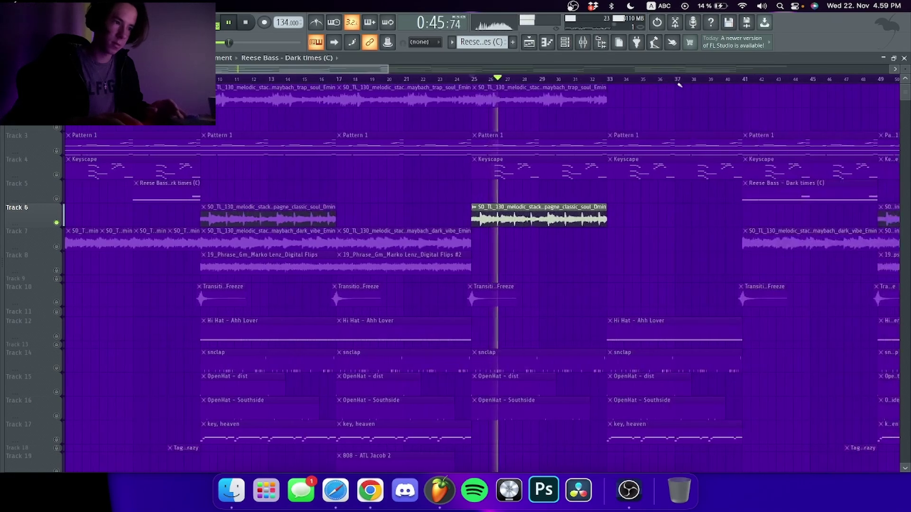
pyautogui.press('space')
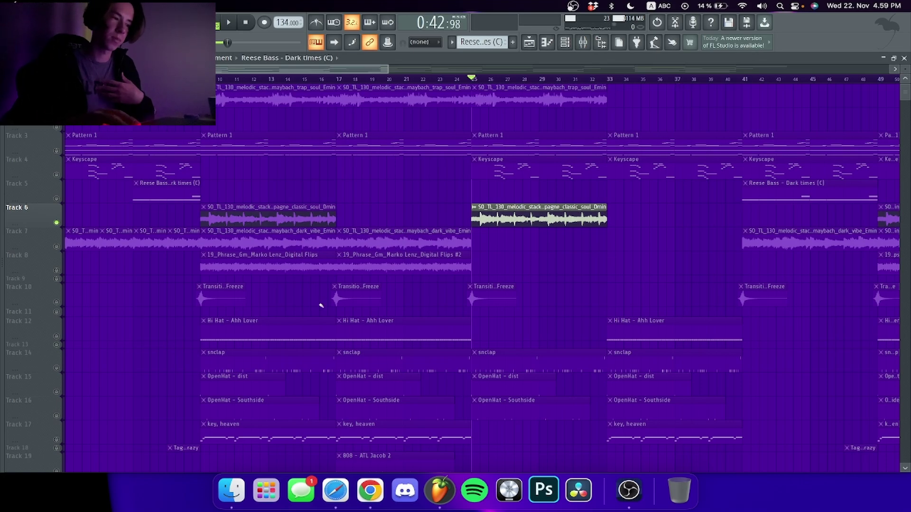
# Solo Track 17, open the key, heaven notes in the piano roll, and play them from bar 9.
pyautogui.scroll(-4, 321, 305)
pyautogui.click(60, 340)
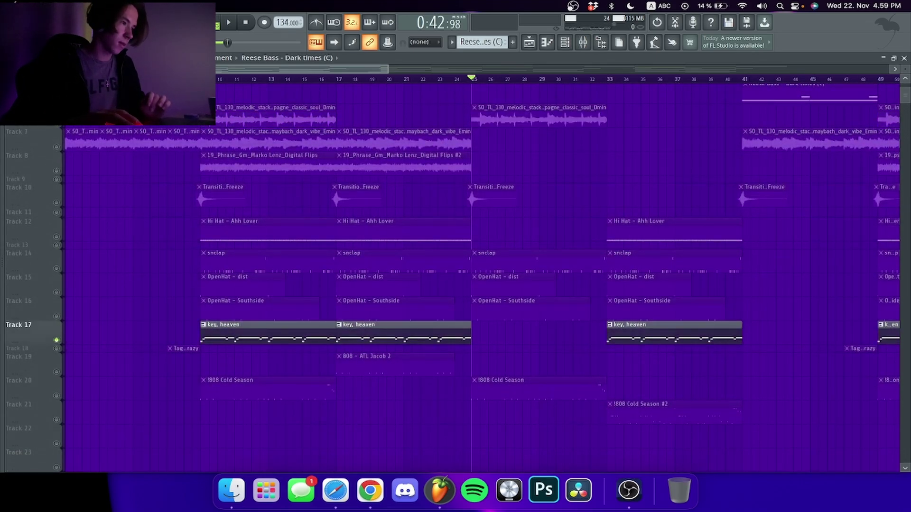
pyautogui.click(201, 79)
pyautogui.doubleClick(241, 334)
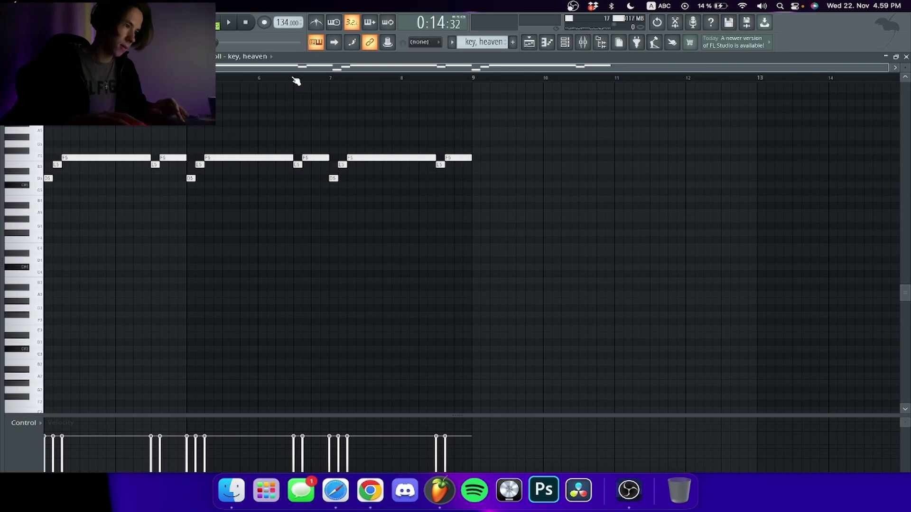
pyautogui.press('space')
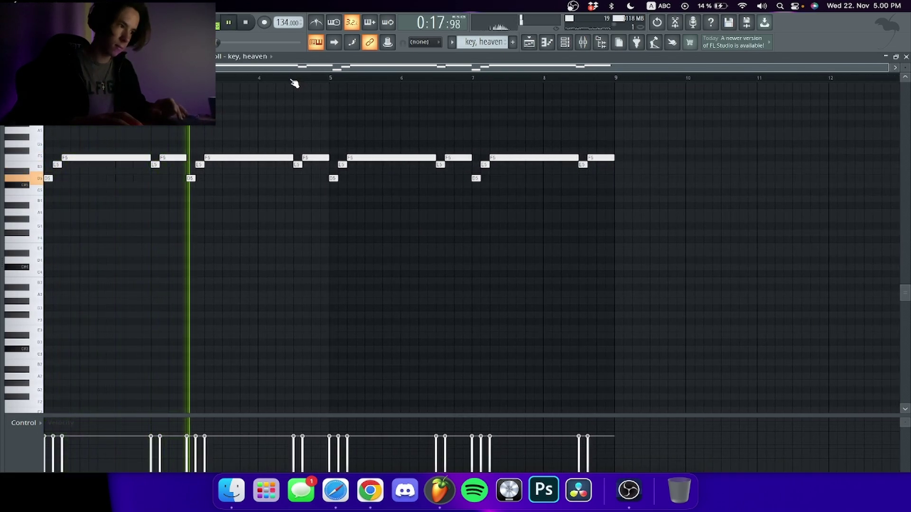
# Open the Efx FRAGMENTS effect on the key, heaven mixer track, inspect its settings during playback, and stop.
pyautogui.press('F9')
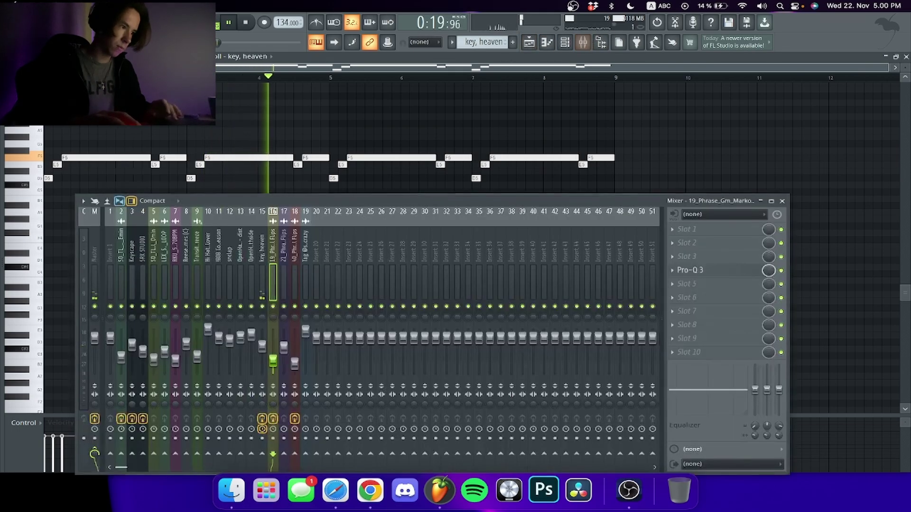
pyautogui.click(263, 270)
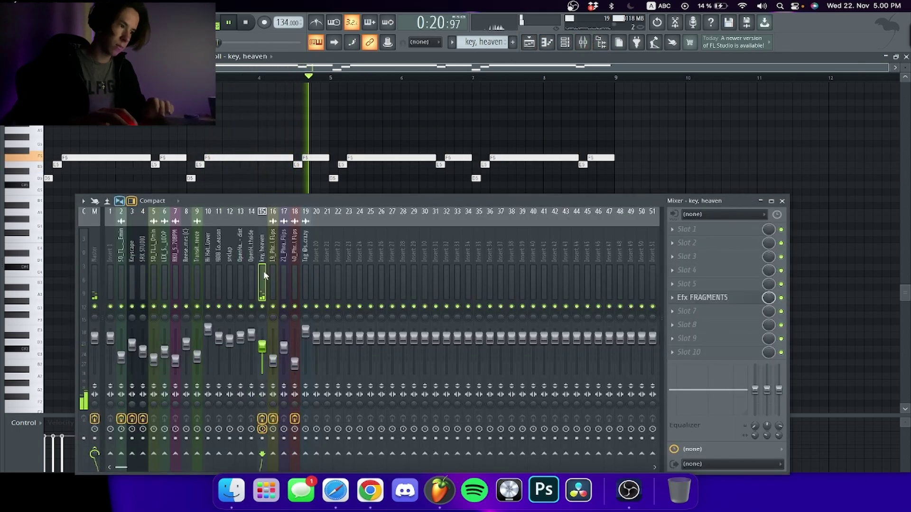
pyautogui.click(702, 298)
pyautogui.moveTo(426, 95); pyautogui.dragTo(495, 116)
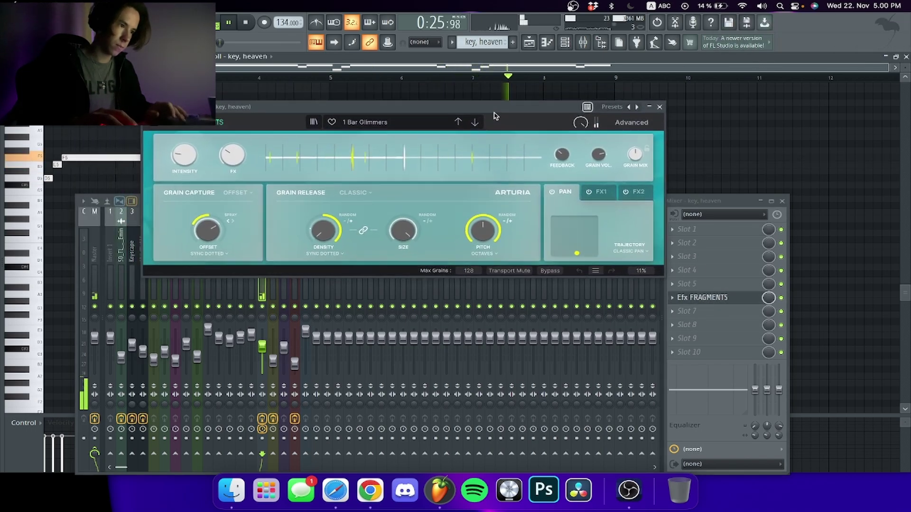
pyautogui.press('space')
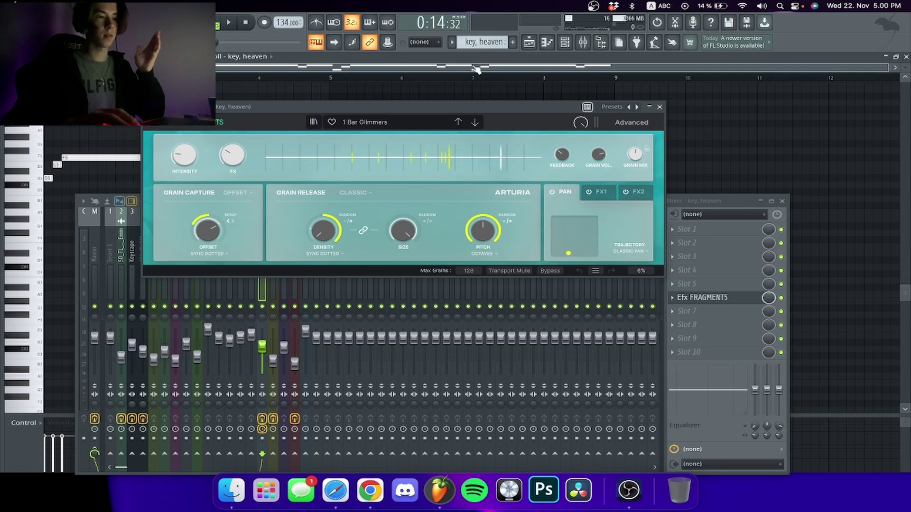
# Close Efx FRAGMENTS, load FIN-MICRO into slot 7 of the key, heaven mixer track, and return to the playlist.
pyautogui.click(659, 107)
pyautogui.click(683, 319)
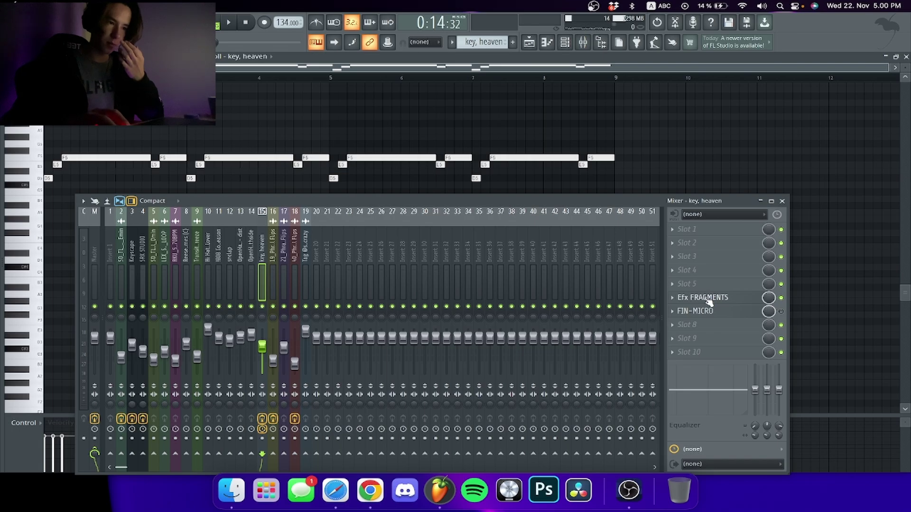
pyautogui.click(782, 201)
pyautogui.click(532, 45)
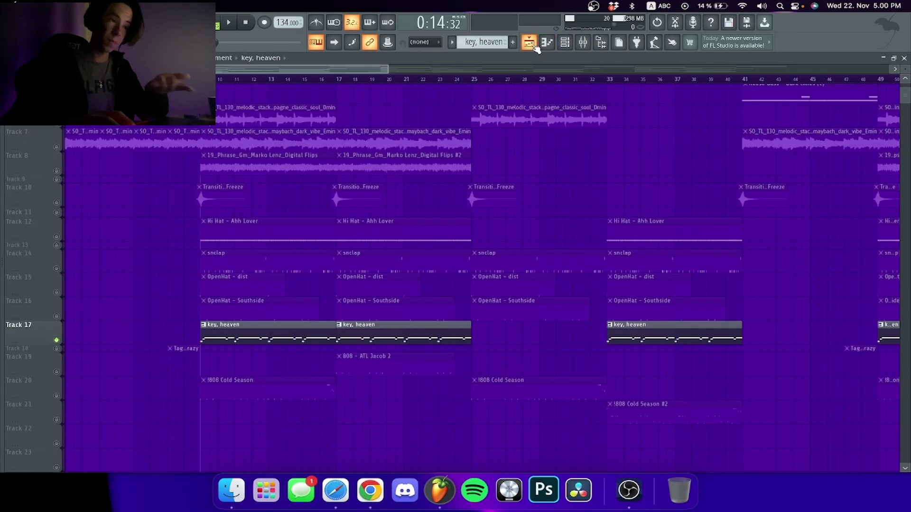
# Leave only playlist Tracks 3, 6, 7, 8 and 17 turned on, muting all the others.
pyautogui.scroll(-5, 200, 238)
pyautogui.scroll(4, 209, 235)
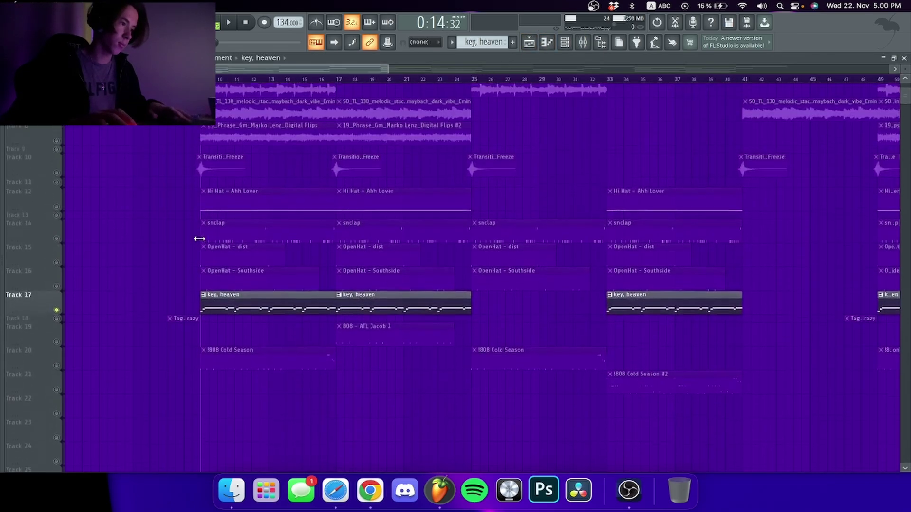
pyautogui.scroll(5, 171, 209)
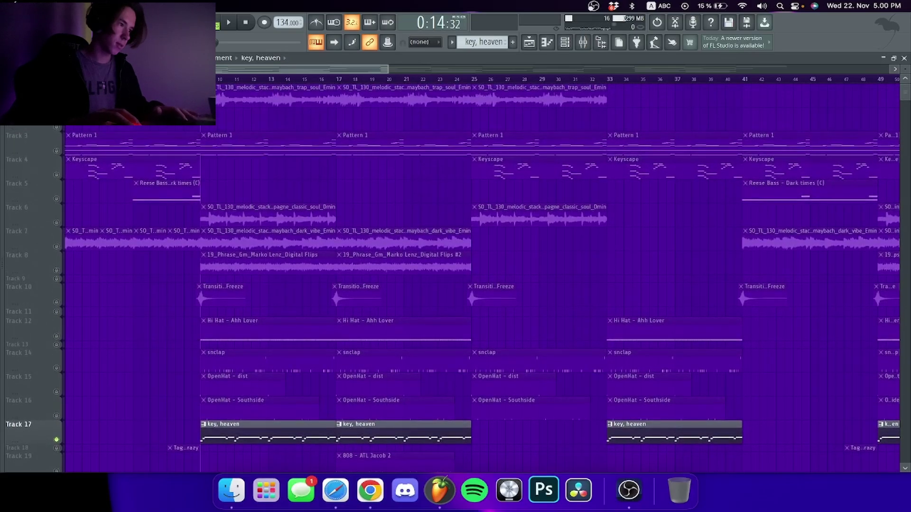
pyautogui.rightClick(56, 440)
pyautogui.scroll(-3, 53, 337)
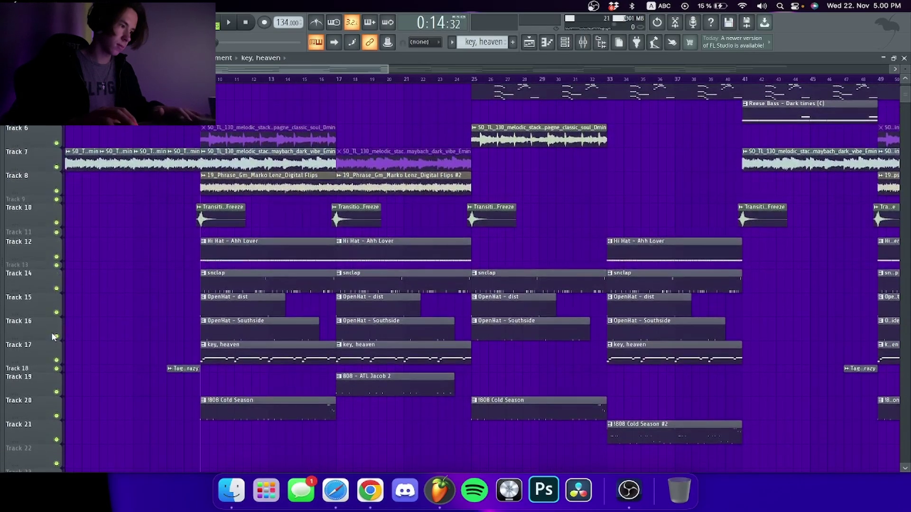
pyautogui.rightClick(57, 360)
pyautogui.scroll(3, 59, 285)
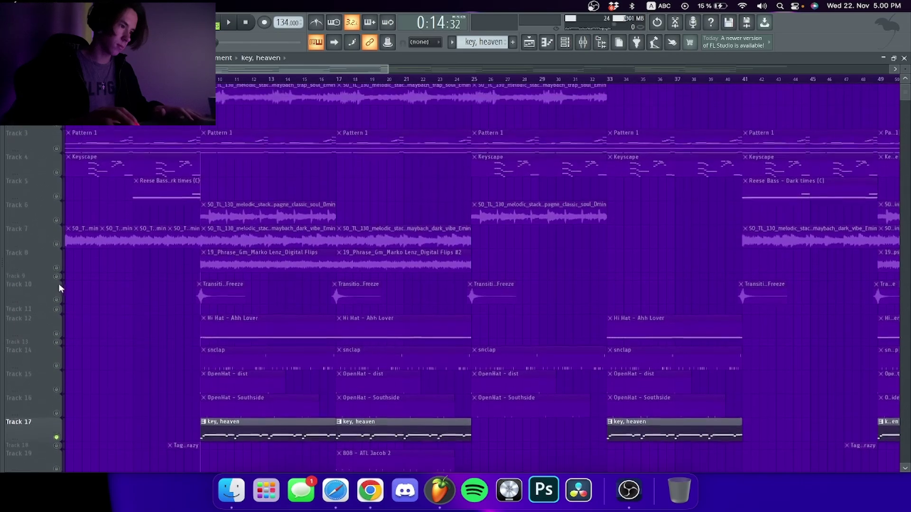
pyautogui.click(57, 271)
pyautogui.click(56, 247)
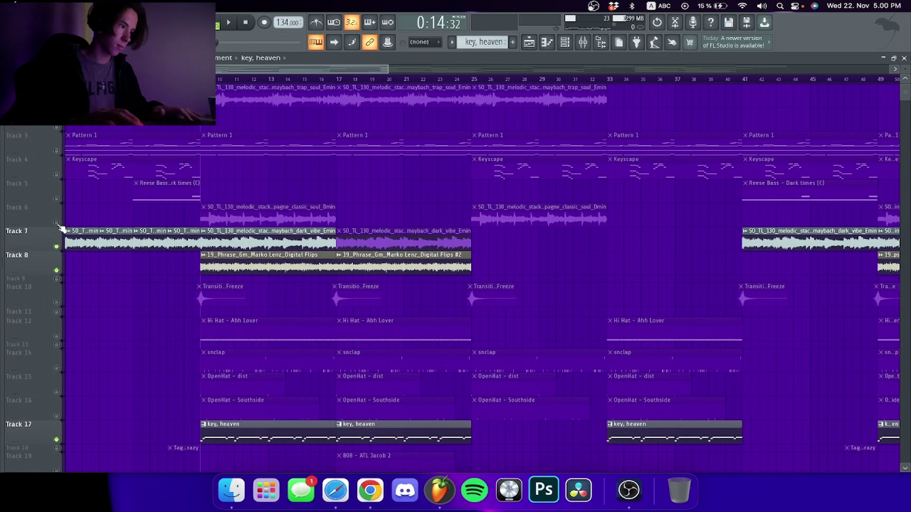
pyautogui.click(56, 223)
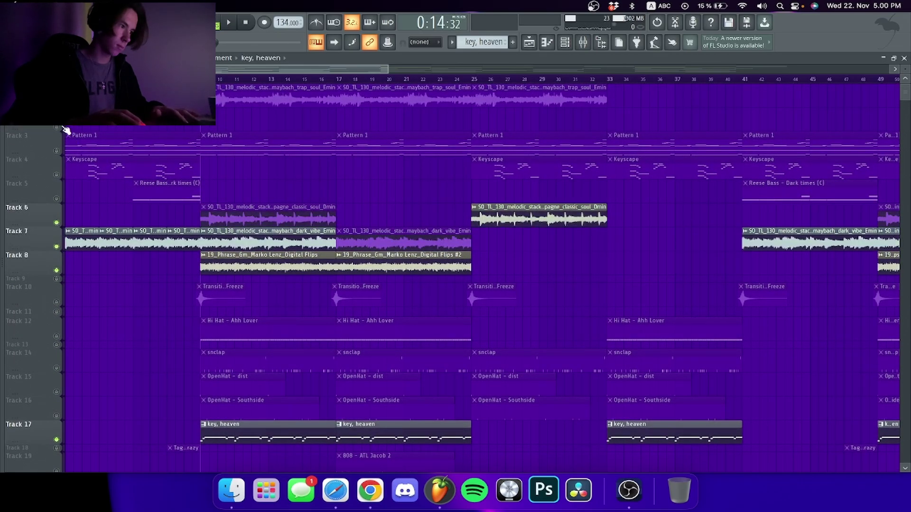
pyautogui.click(57, 151)
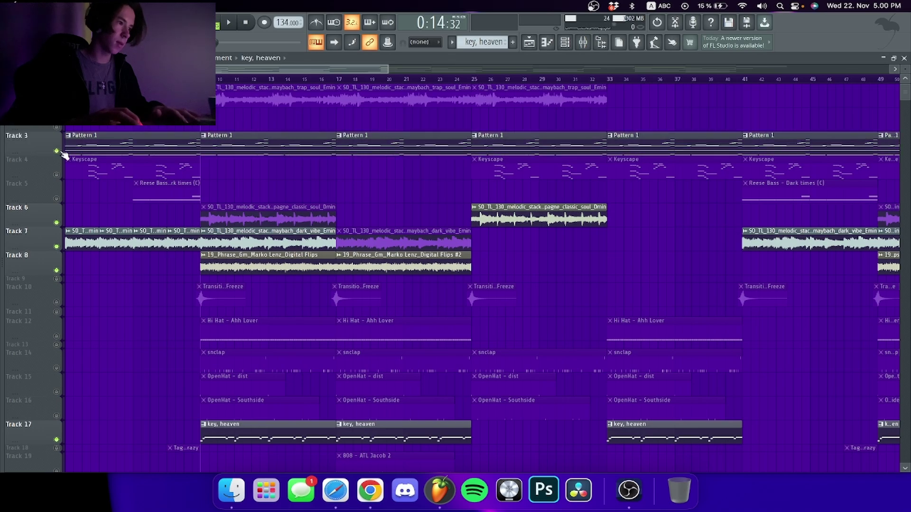
# Play the enabled melodic tracks together from bar 9, view the Master track's effects in the mixer, and stop.
pyautogui.click(118, 166)
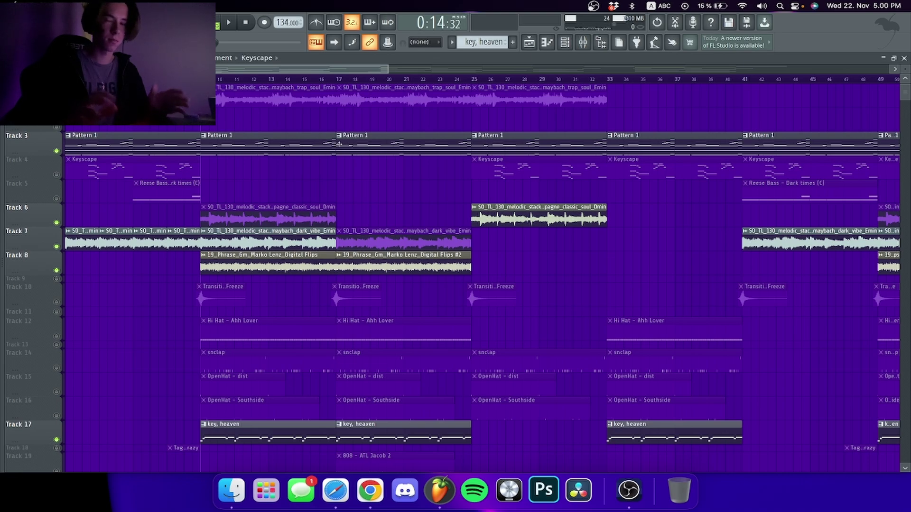
pyautogui.press('space')
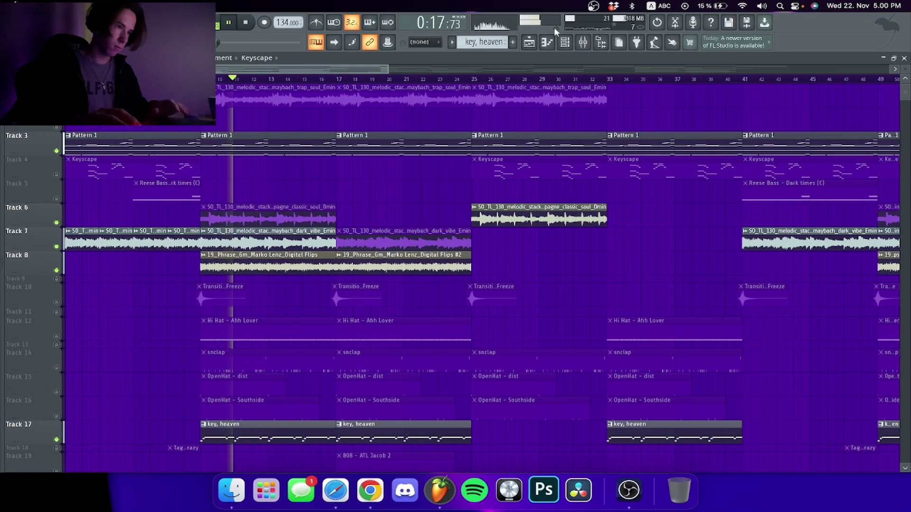
pyautogui.click(588, 43)
pyautogui.click(95, 271)
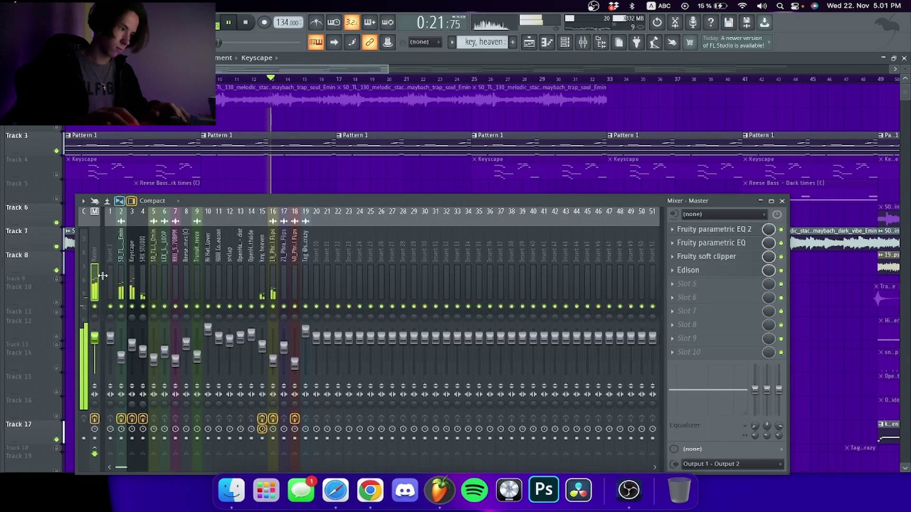
pyautogui.press('space')
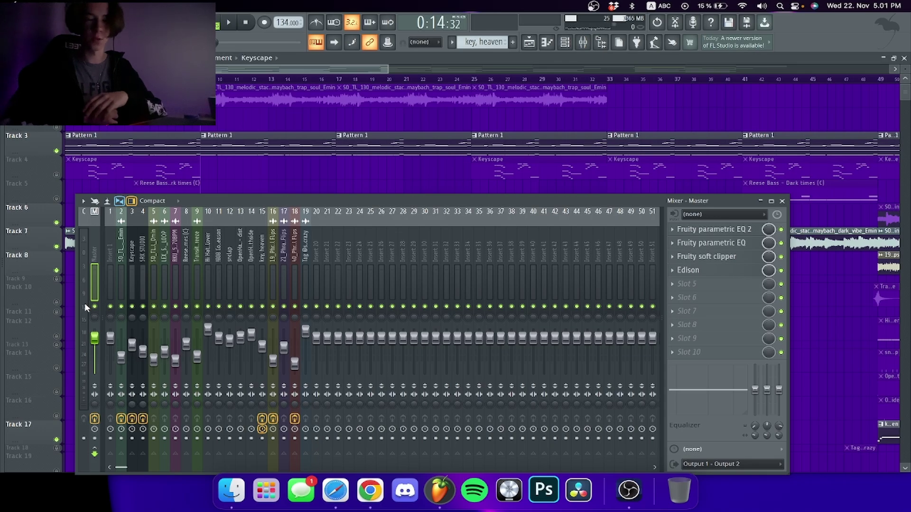
pyautogui.click(780, 201)
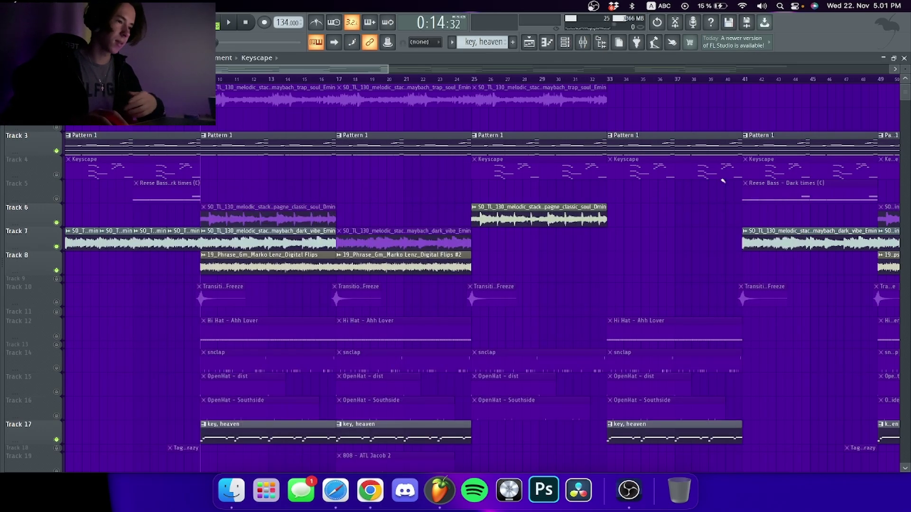
# Play the enabled melodic tracks from bar 25 and stop.
pyautogui.click(469, 83)
pyautogui.press('space')
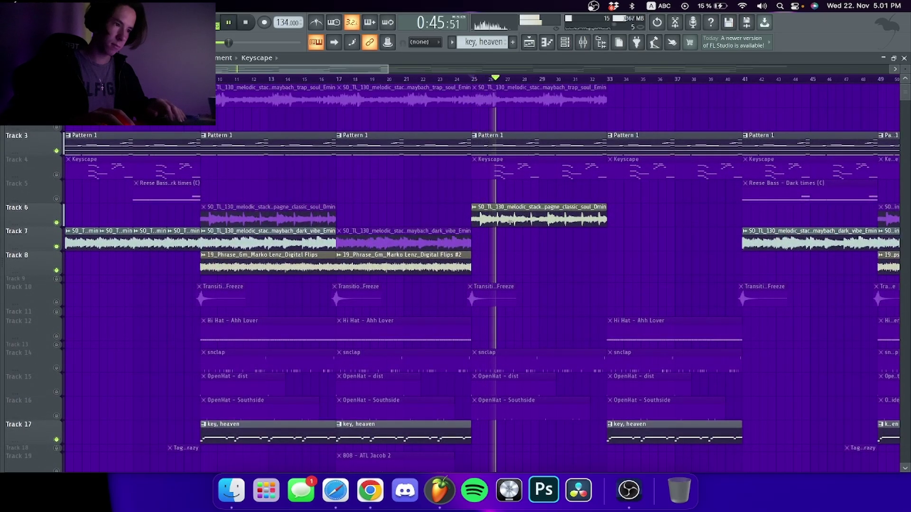
pyautogui.press('space')
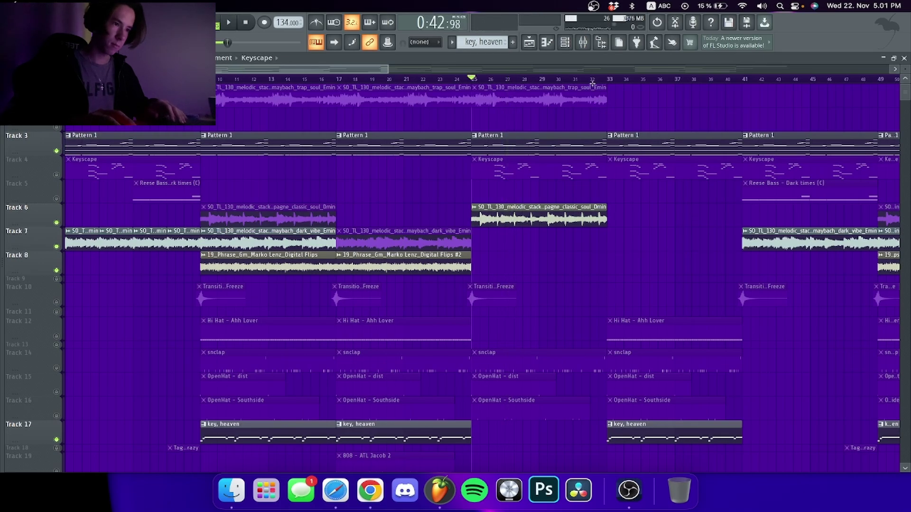
# Play the enabled melodic tracks from bar 33 while looking over the lower playlist tracks.
pyautogui.scroll(-5, 592, 83)
pyautogui.click(364, 81)
pyautogui.press('space')
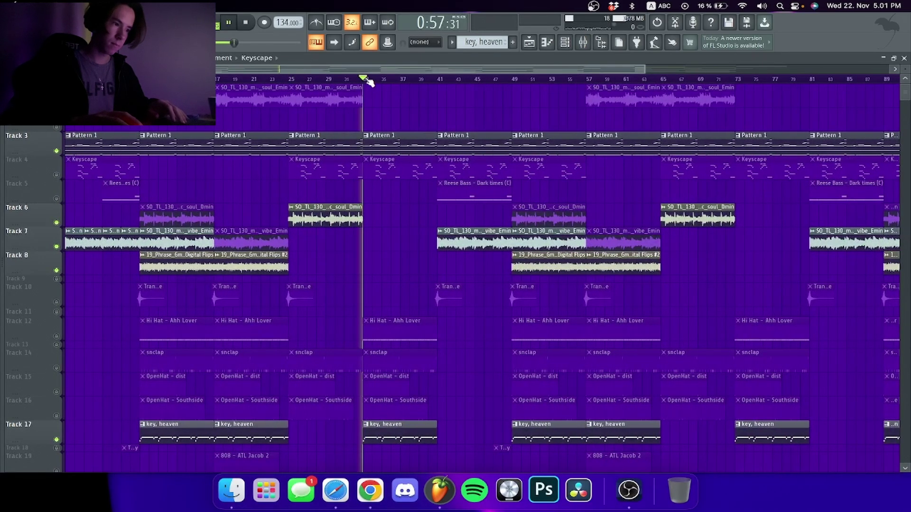
pyautogui.scroll(-4, 447, 161)
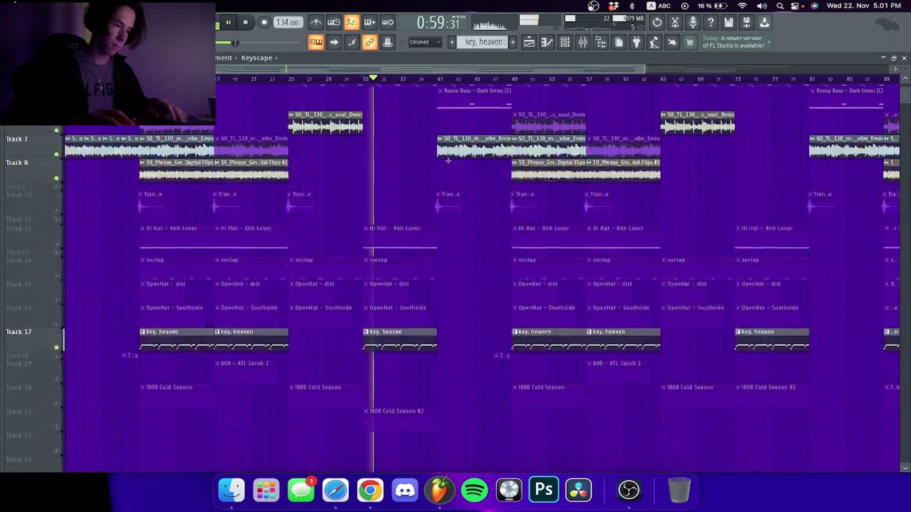
pyautogui.scroll(4, 448, 160)
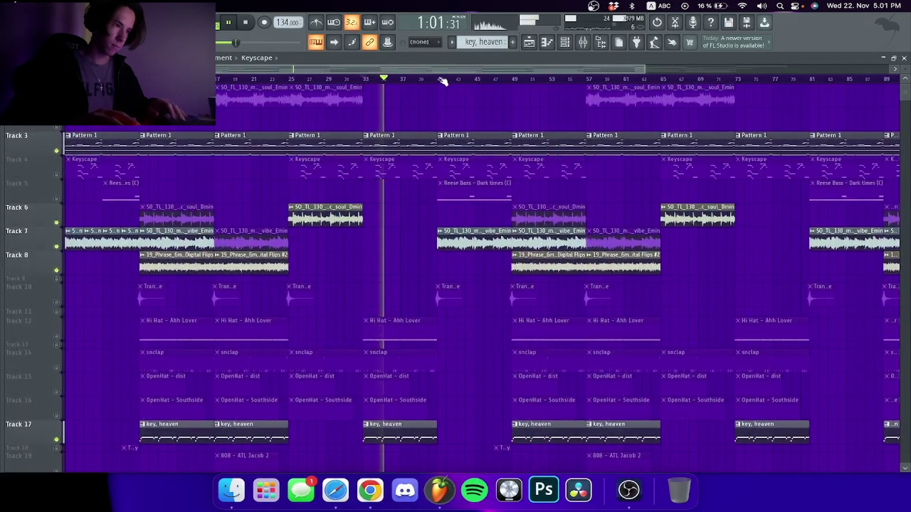
# Play the enabled melodic tracks from bar 41, view the full length of the arrangement, and stop.
pyautogui.click(439, 79)
pyautogui.scroll(-2, 443, 81)
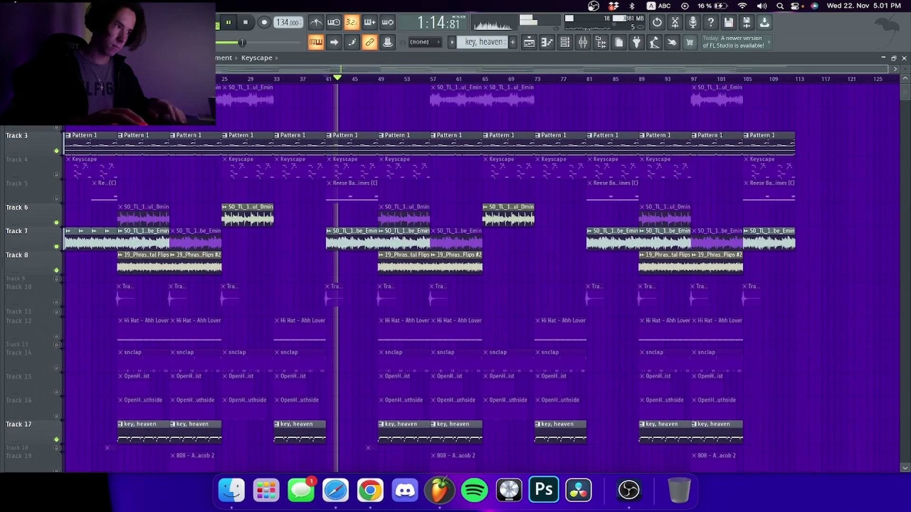
pyautogui.press('space')
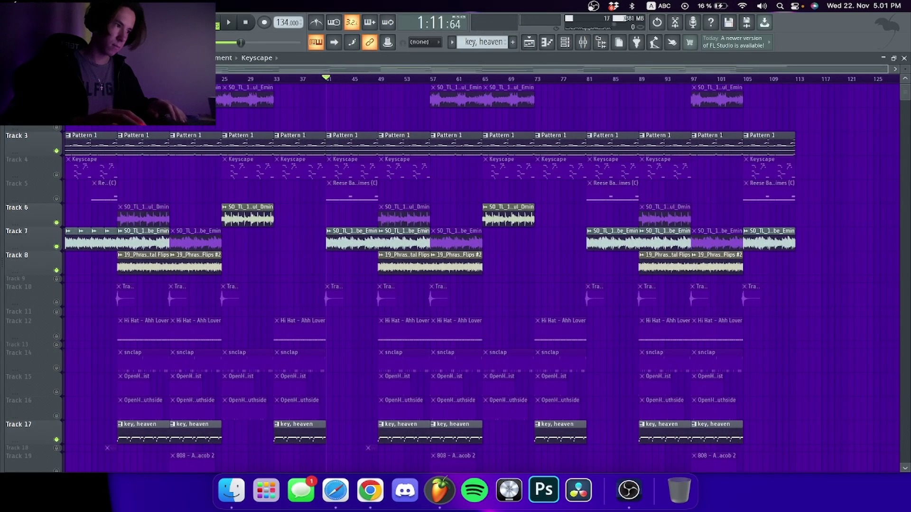
# Turn on Track 4 with the Keyscape clips, play the melodies from bars 41 and 25, and stop.
pyautogui.click(57, 174)
pyautogui.press('space')
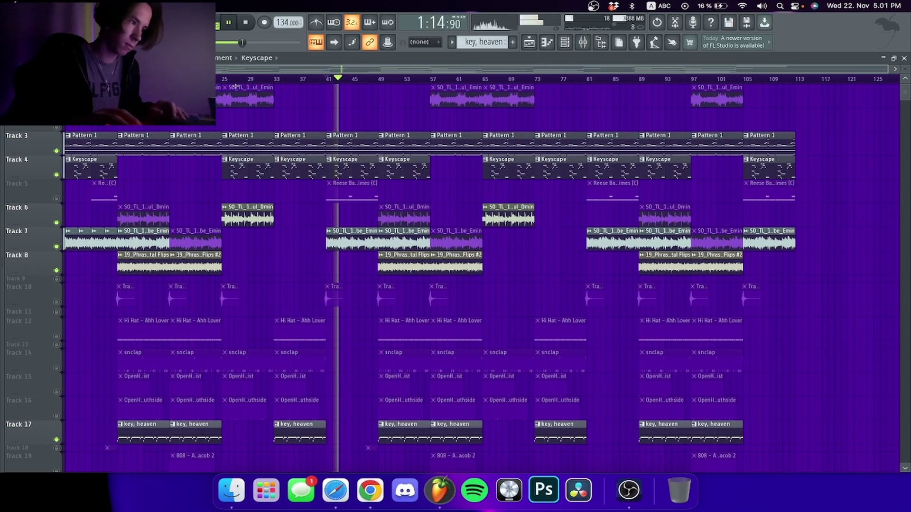
pyautogui.click(224, 79)
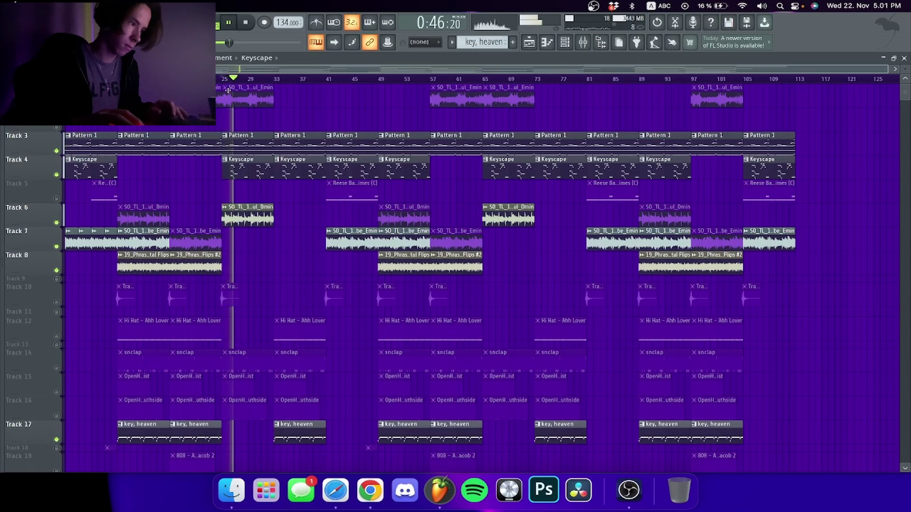
pyautogui.press('space')
# Leave only Track 12 with the Hi Hat - Ahh Lover clips turned on, muting all the other playlist tracks.
pyautogui.scroll(-3, 64, 229)
pyautogui.rightClick(57, 223)
pyautogui.click(57, 257)
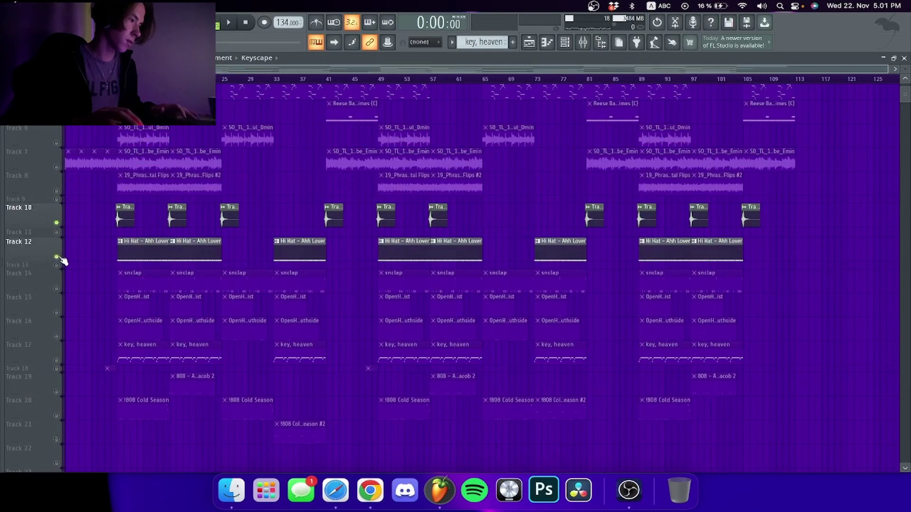
pyautogui.click(57, 222)
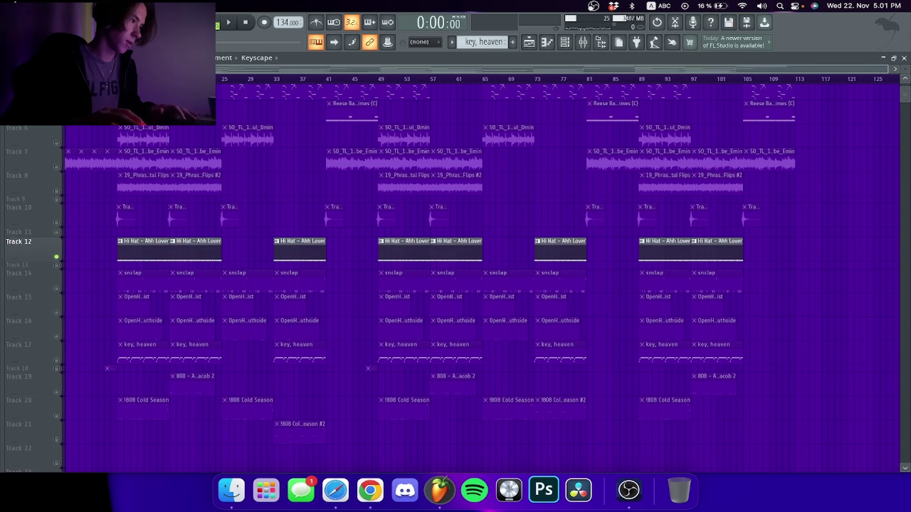
# Open the Hi Hat - Ahh Lover notes in the piano roll, play them from bar 9 of the song, and stop.
pyautogui.click(117, 79)
pyautogui.scroll(8, 118, 79)
pyautogui.doubleClick(172, 252)
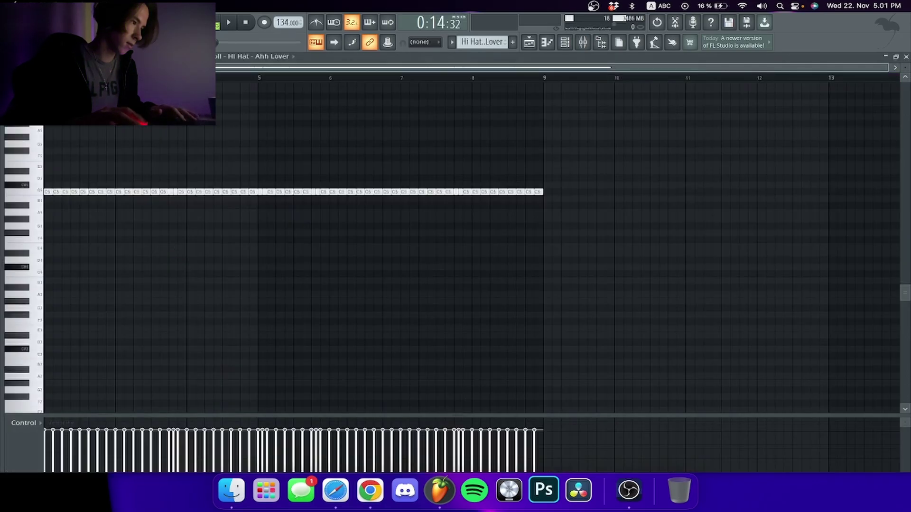
pyautogui.press('space')
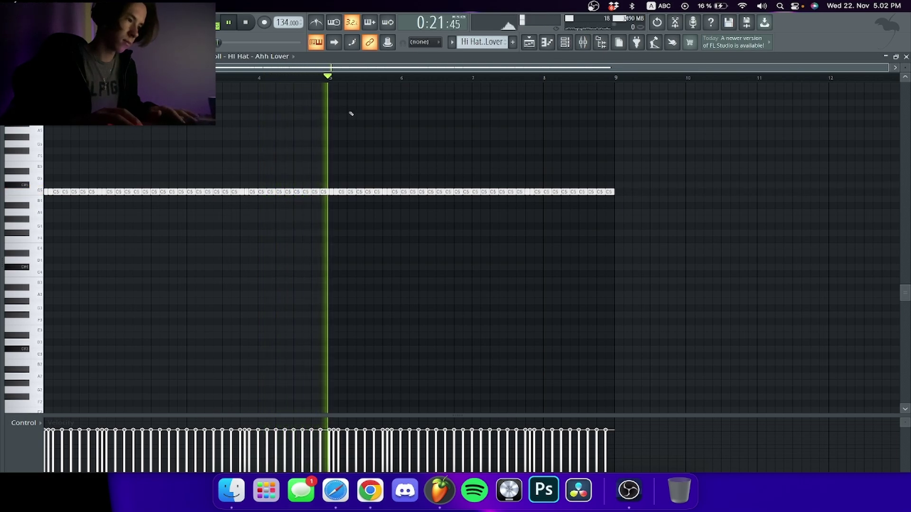
pyautogui.press('space')
# Try randomizing the hi-hat note velocities with the piano roll randomizer, listen to the preview, and close it without accepting.
pyautogui.hotkey('alt', 'r')
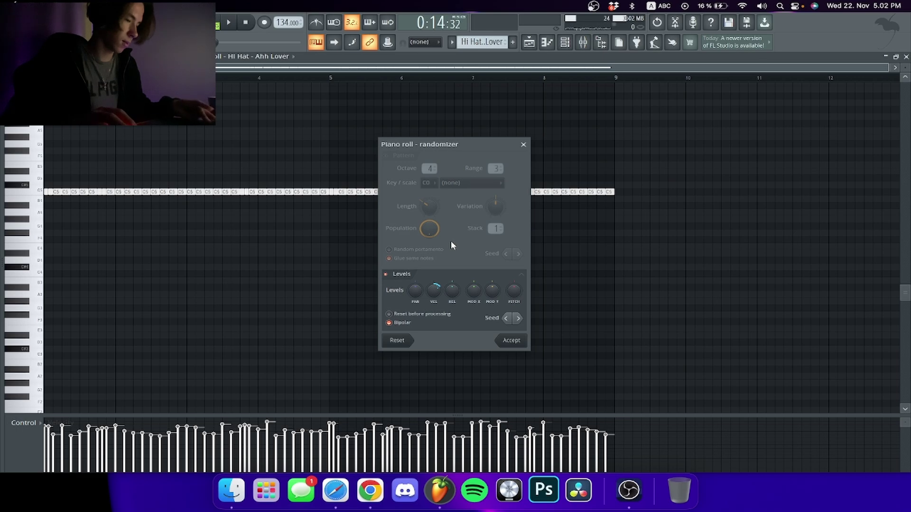
pyautogui.moveTo(432, 292); pyautogui.dragTo(432, 284)
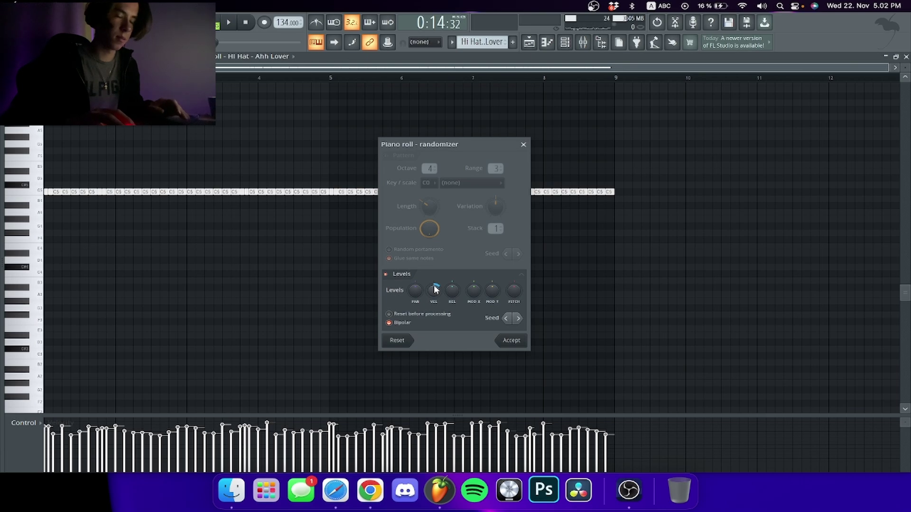
pyautogui.press('space')
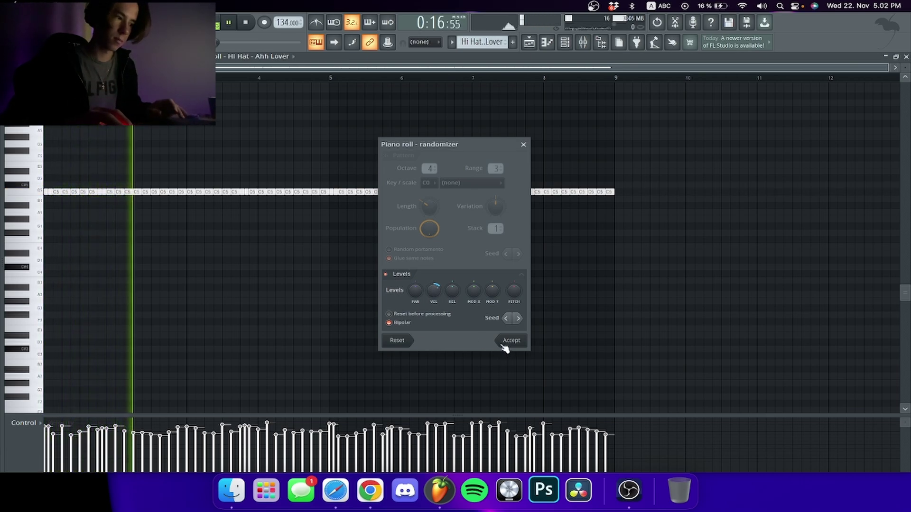
pyautogui.press('space')
pyautogui.click(524, 145)
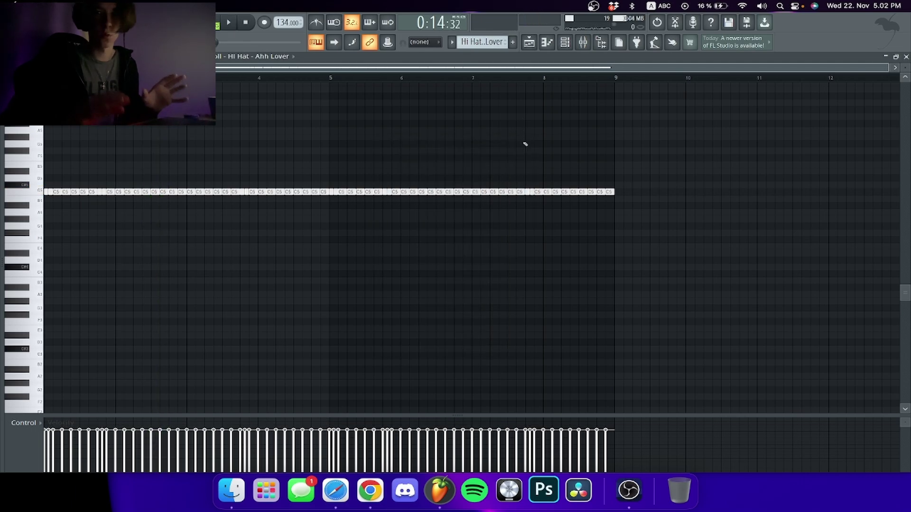
# Turn on playlist Track 14, open its snclap notes in the piano roll, play them with the hi-hats, and stop.
pyautogui.click(528, 42)
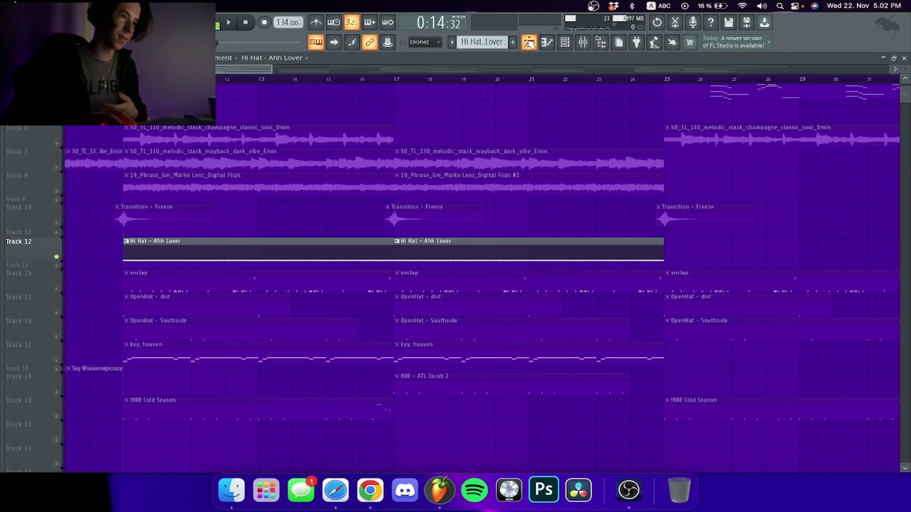
pyautogui.click(58, 288)
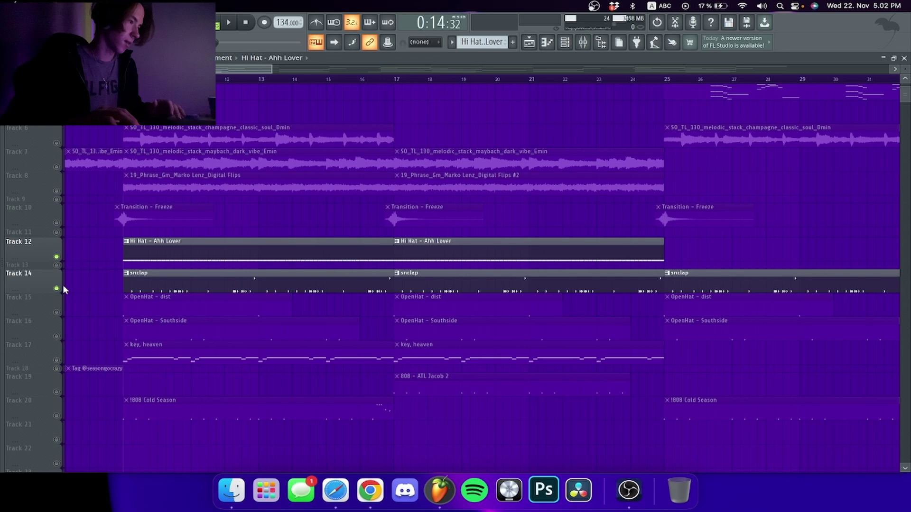
pyautogui.doubleClick(129, 278)
pyautogui.scroll(3, 470, 247)
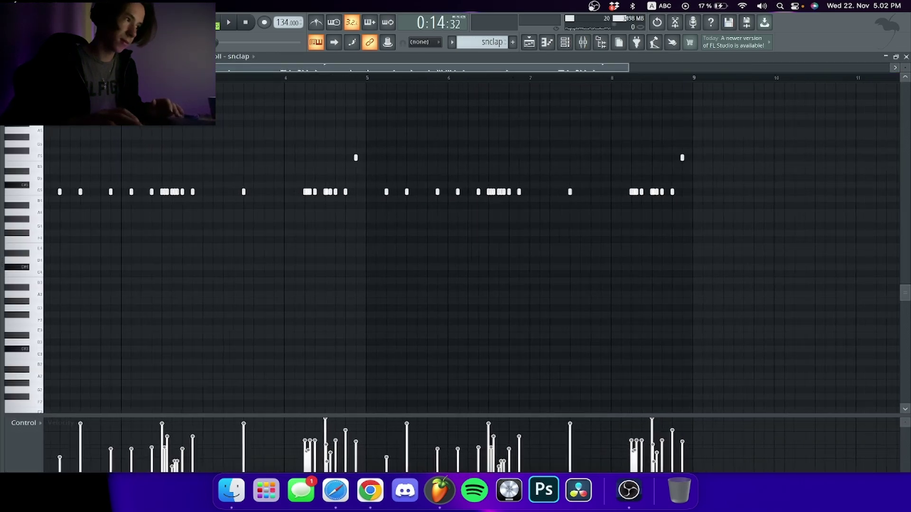
pyautogui.press('space')
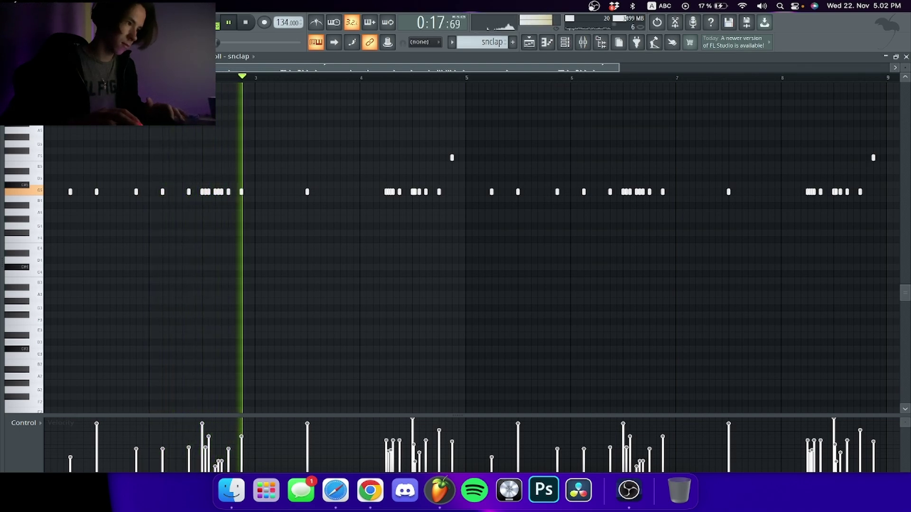
pyautogui.scroll(-2, 414, 83)
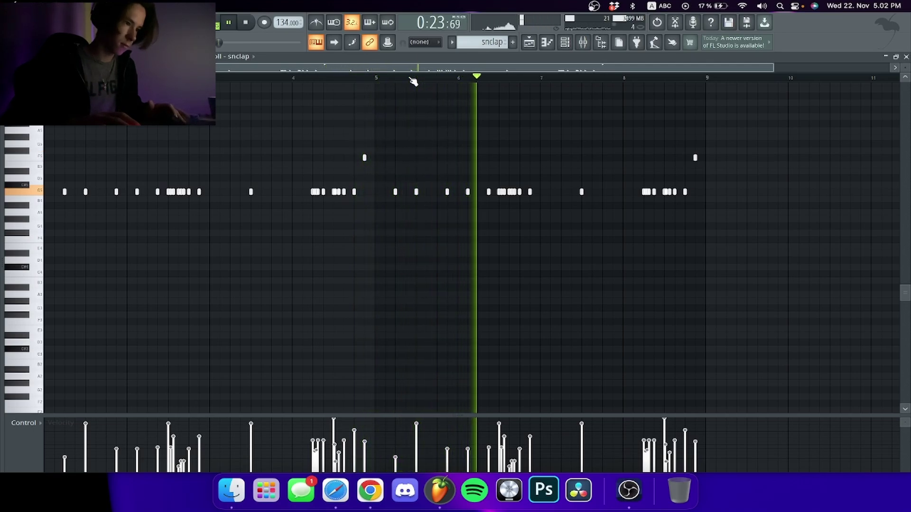
pyautogui.press('space')
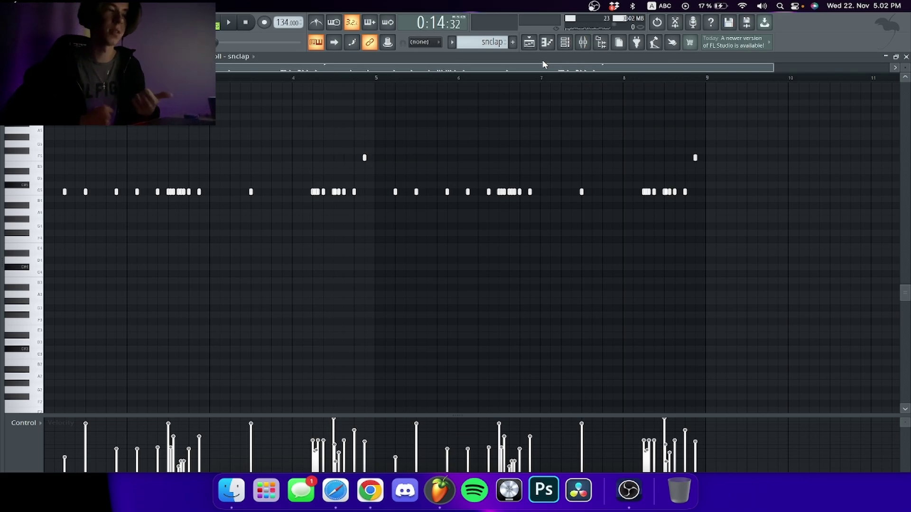
# Turn on playlist Track 15, open its OpenHat - dist notes, play them, skip to just before bar 5, and stop.
pyautogui.click(529, 43)
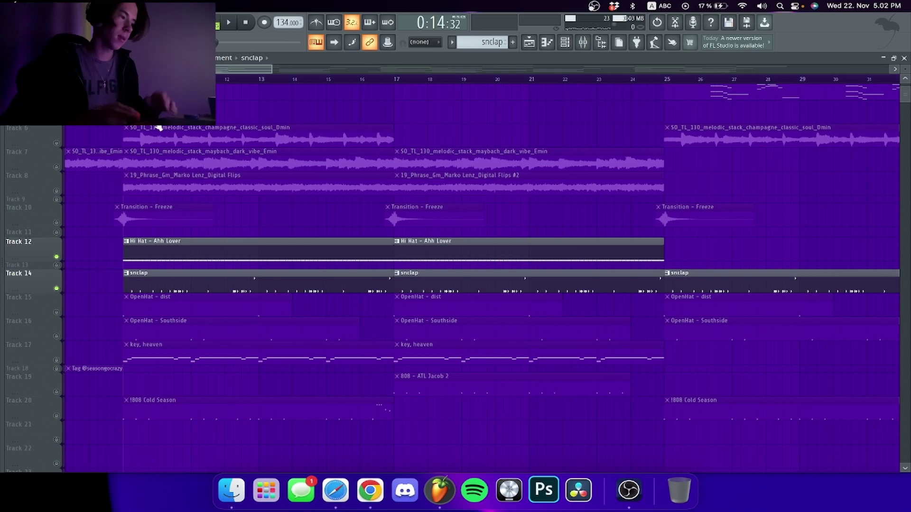
pyautogui.doubleClick(174, 308)
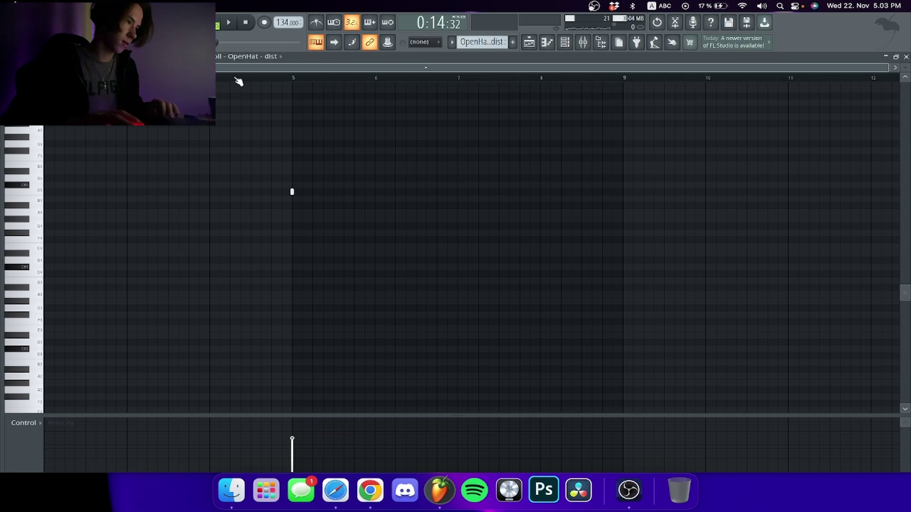
pyautogui.press('space')
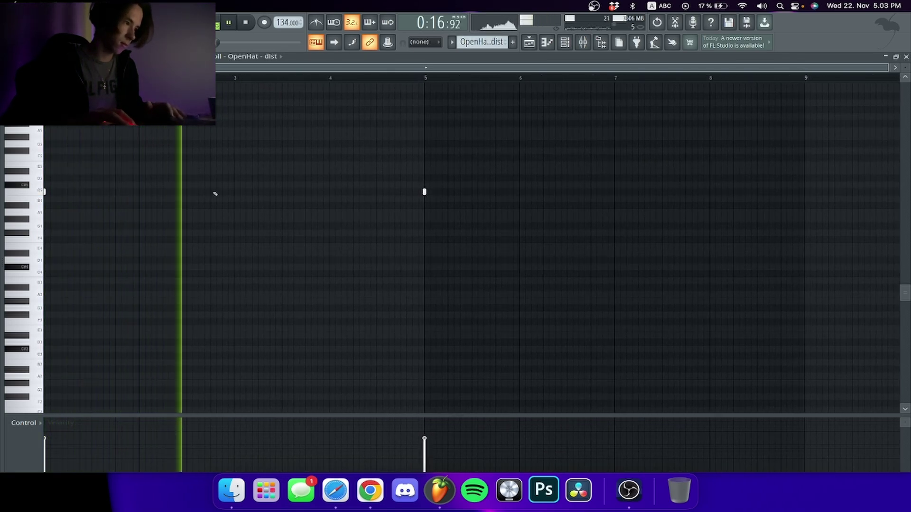
pyautogui.click(413, 77)
pyautogui.press('space')
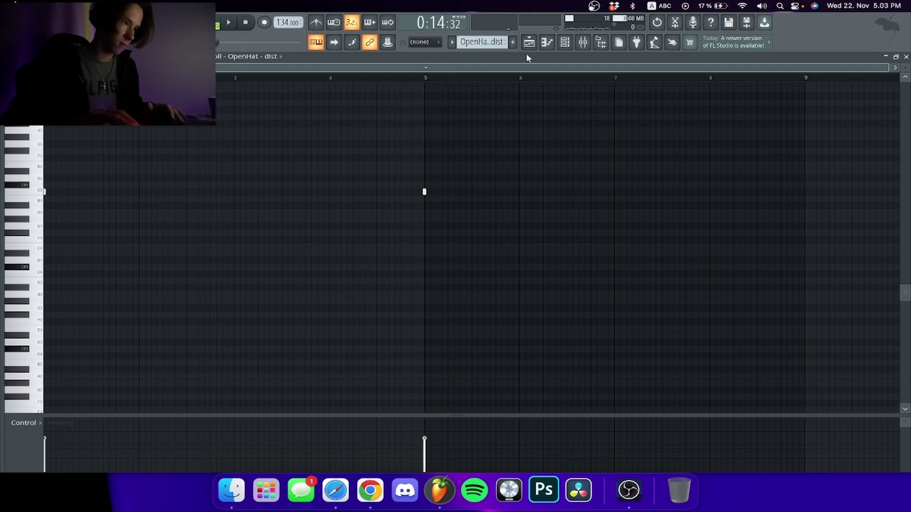
# View the channel rack, turn on playlist Track 16, open its OpenHat - Southside notes, and play them briefly.
pyautogui.click(566, 44)
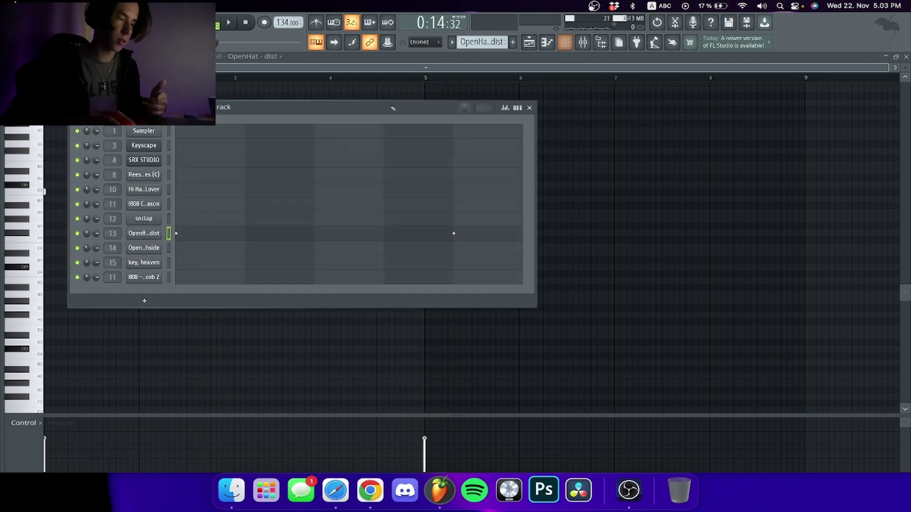
pyautogui.click(536, 42)
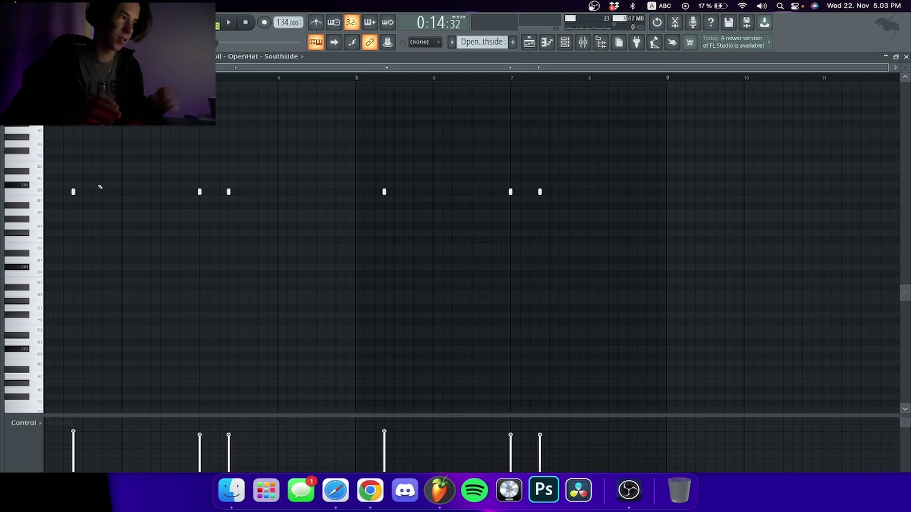
pyautogui.press('space')
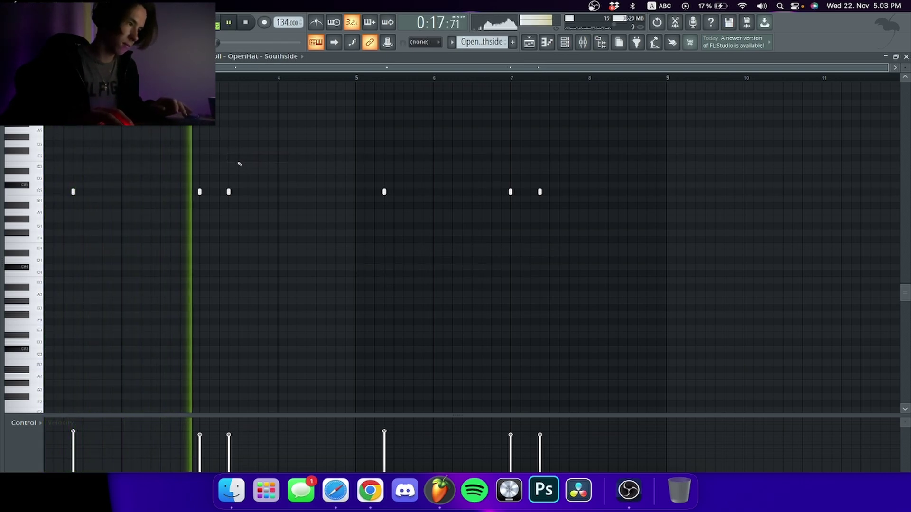
pyautogui.press('space')
# Turn on playlist Track 20, open its !808 Cold Season notes, play them from the start and from bar 8, and stop.
pyautogui.click(526, 43)
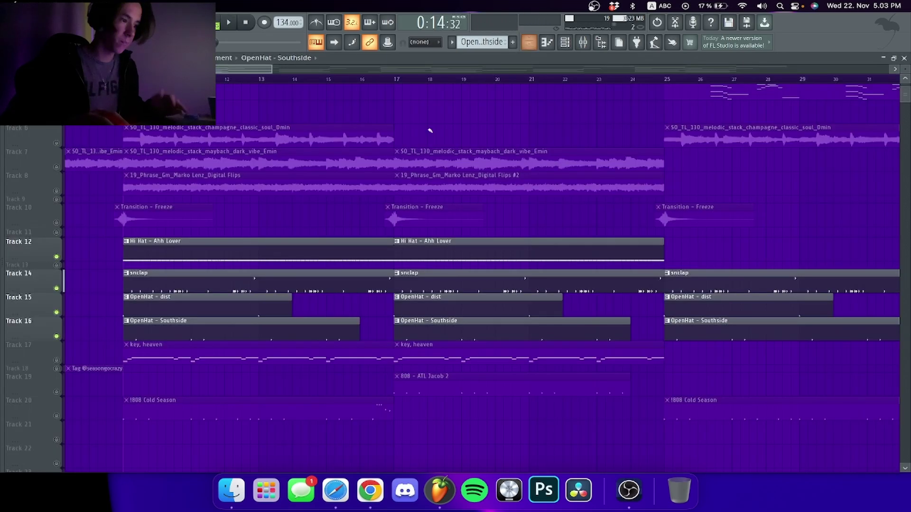
pyautogui.scroll(-4, 430, 130)
pyautogui.click(57, 316)
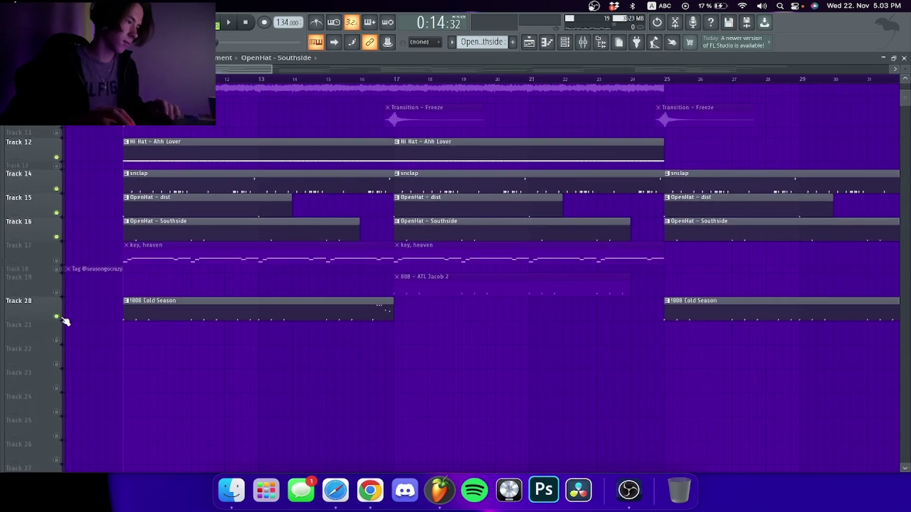
pyautogui.doubleClick(203, 307)
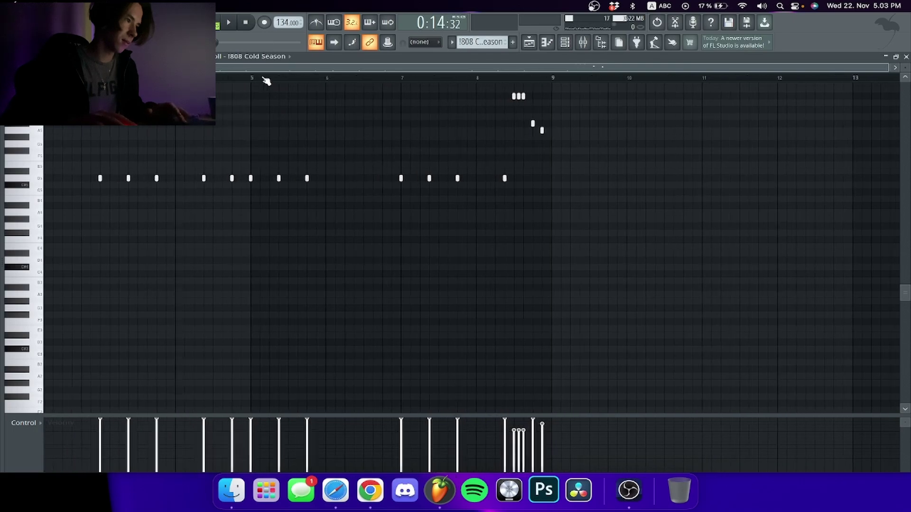
pyautogui.press('space')
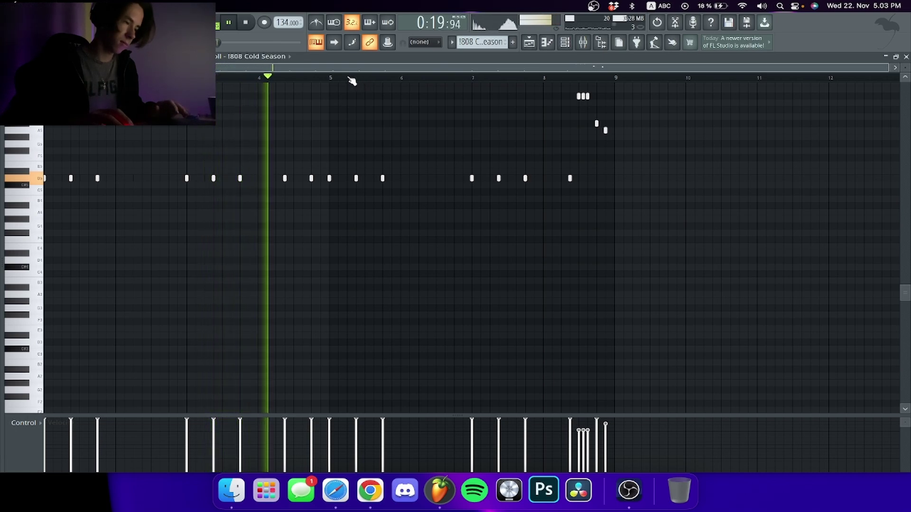
pyautogui.click(540, 79)
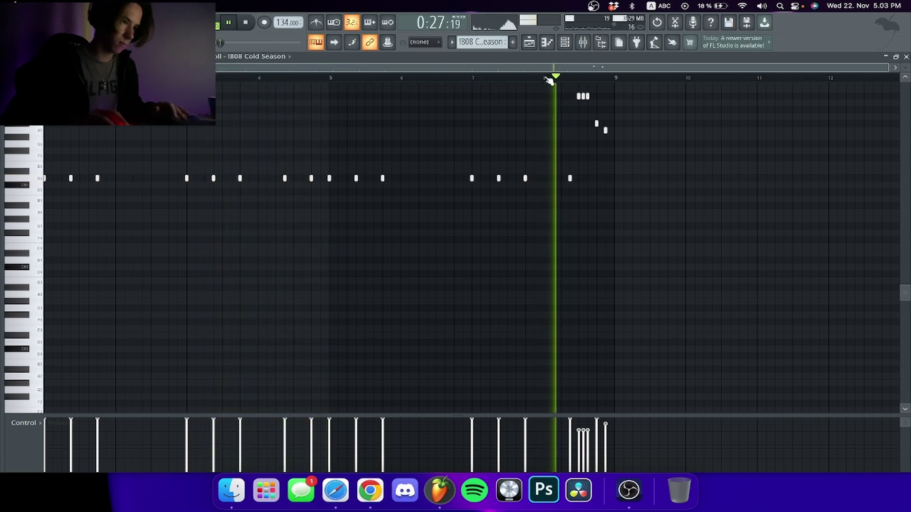
pyautogui.press('space')
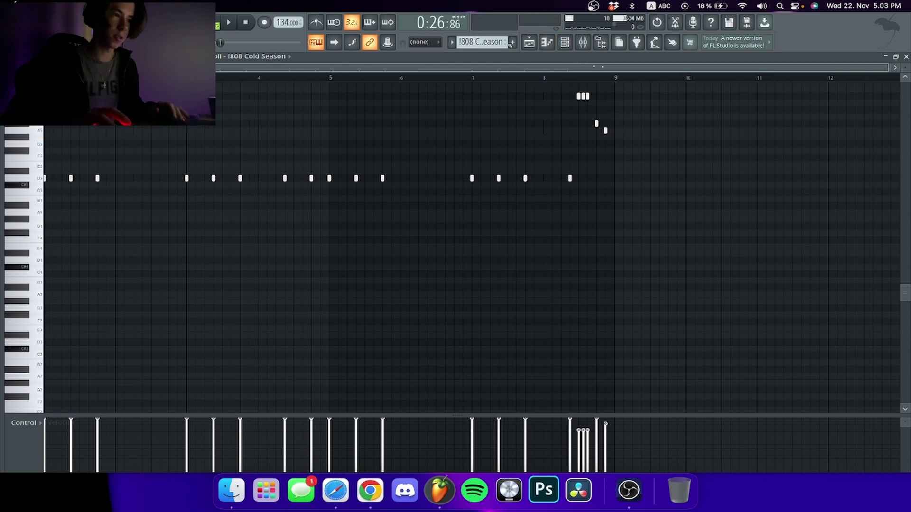
# Solo playlist Track 19 and open its 808 - ATL Jacob 2 notes in the piano roll.
pyautogui.click(529, 42)
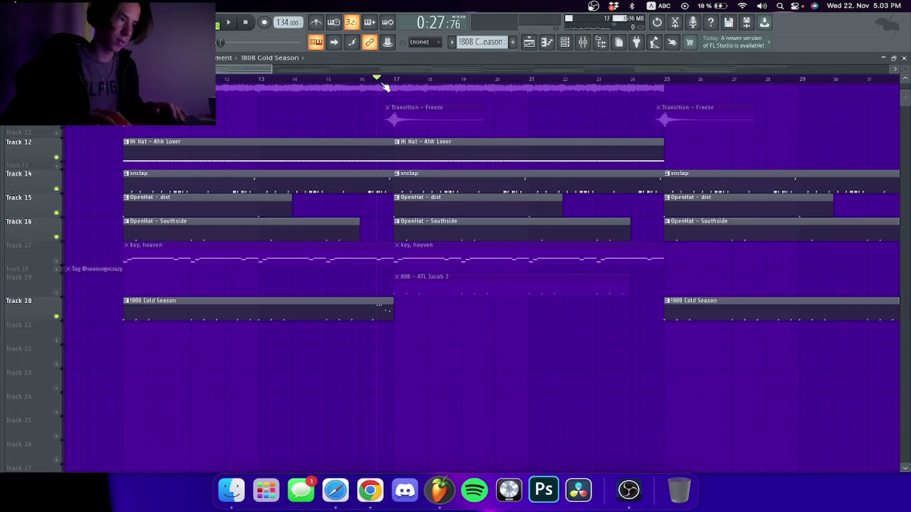
pyautogui.click(56, 123)
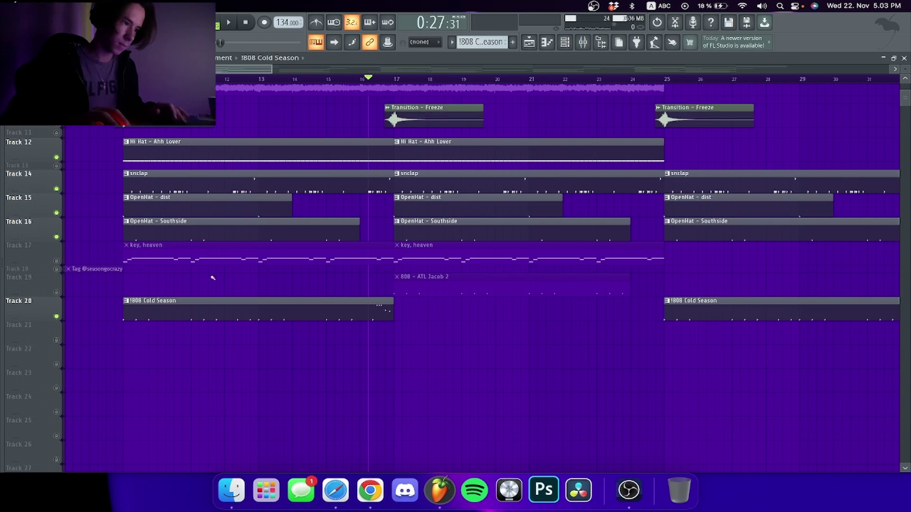
pyautogui.click(56, 293)
pyautogui.rightClick(57, 292)
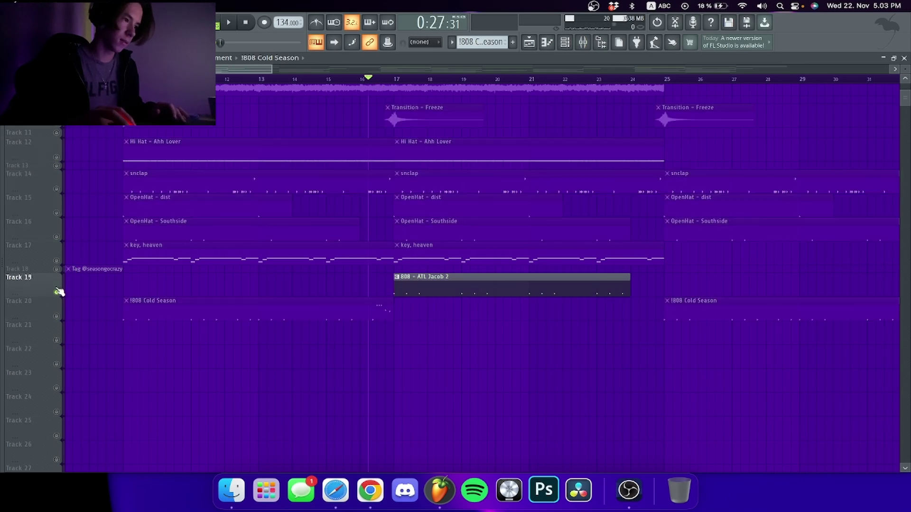
pyautogui.doubleClick(415, 277)
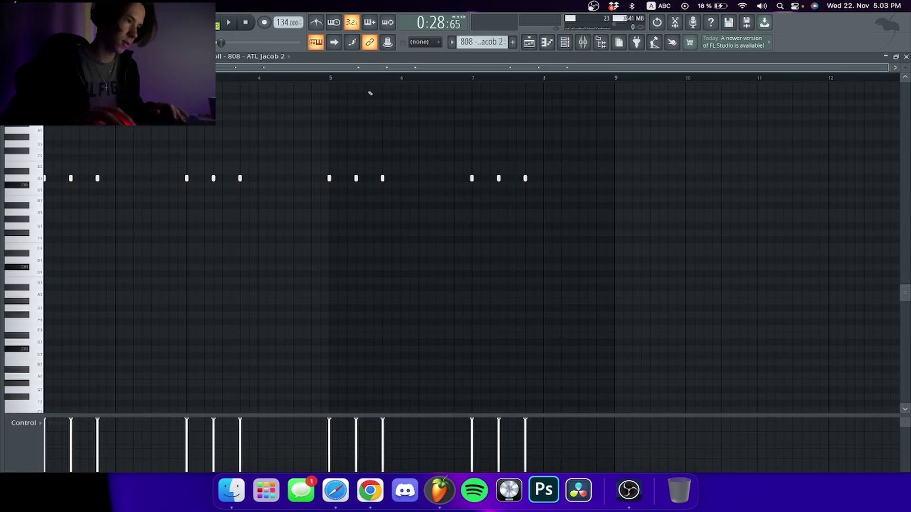
# Play the 808 - ATL Jacob 2 notes, stop, view the channel rack, and return to the playlist.
pyautogui.press('space')
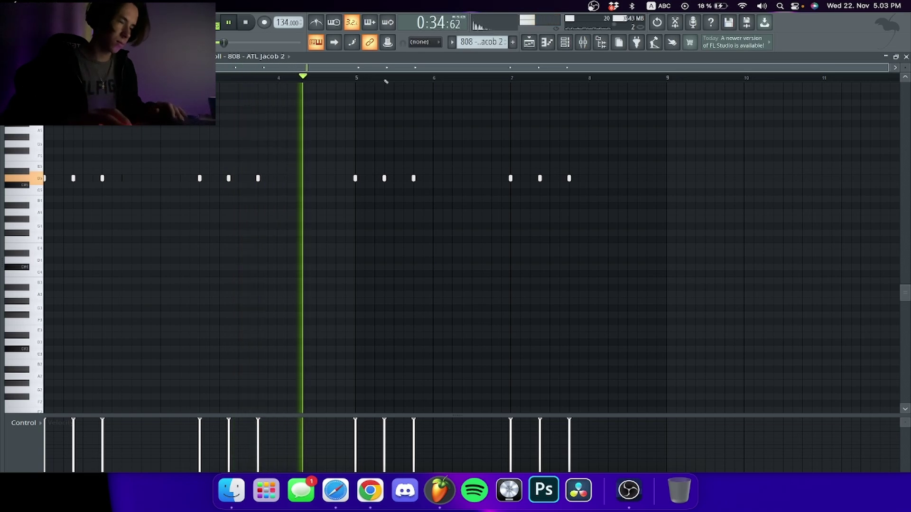
pyautogui.press('space')
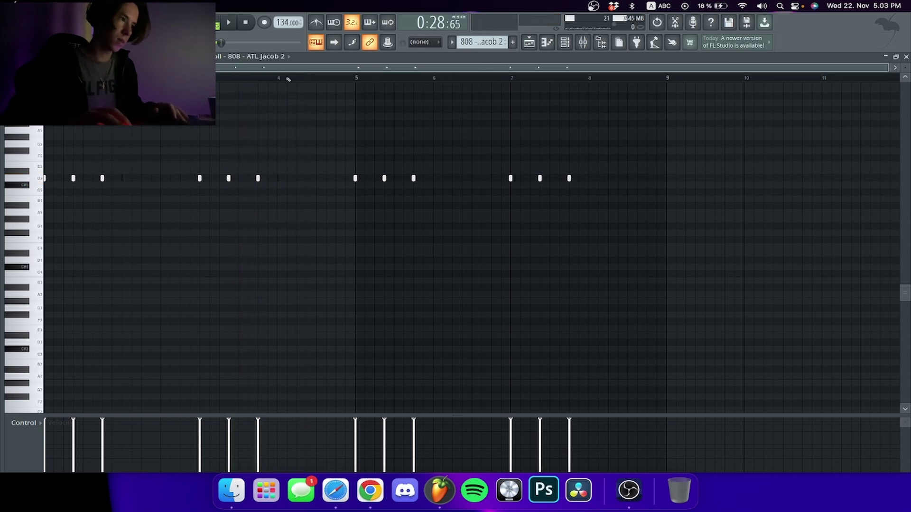
pyautogui.click(568, 47)
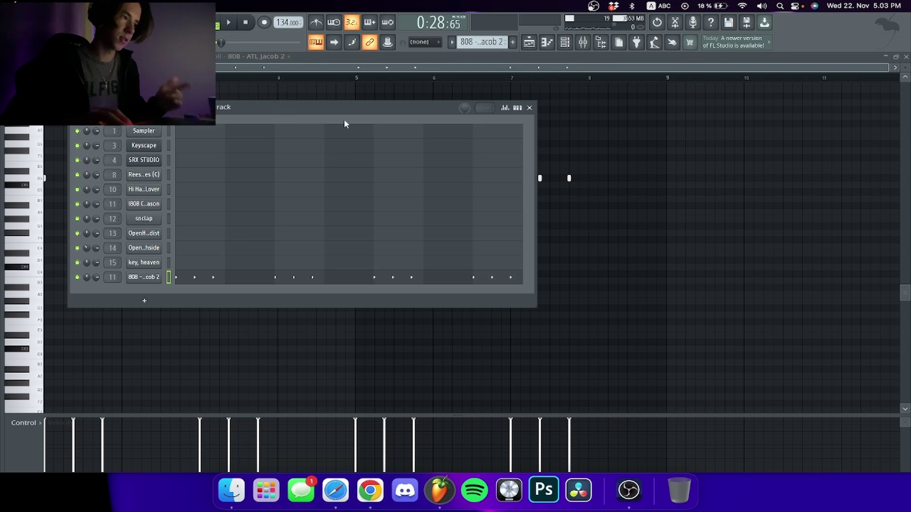
pyautogui.click(529, 107)
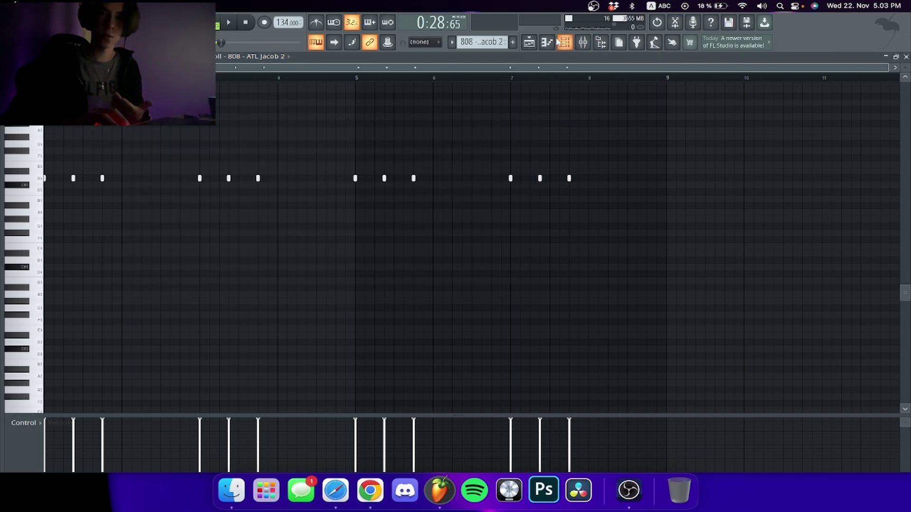
pyautogui.click(536, 44)
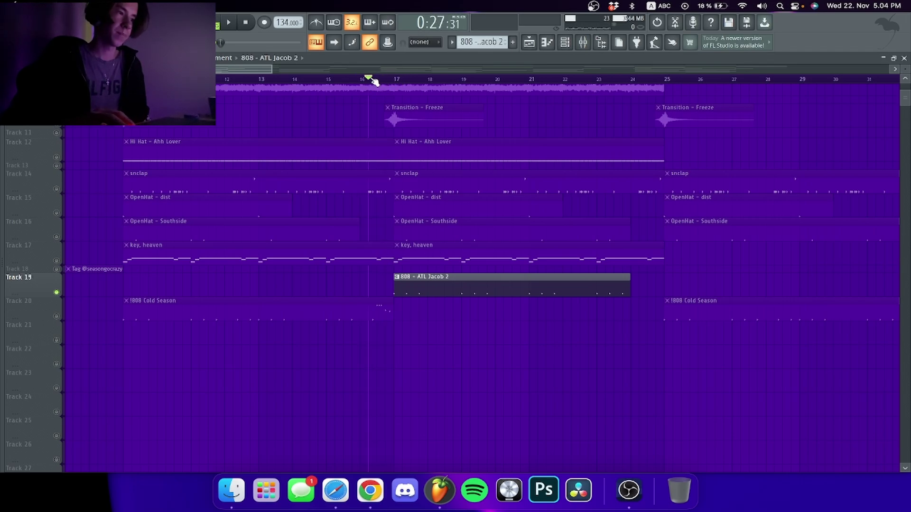
# Turn on playlist Tracks 20, 10, 16, 15, 14 and 12 alongside Track 19.
pyautogui.click(57, 317)
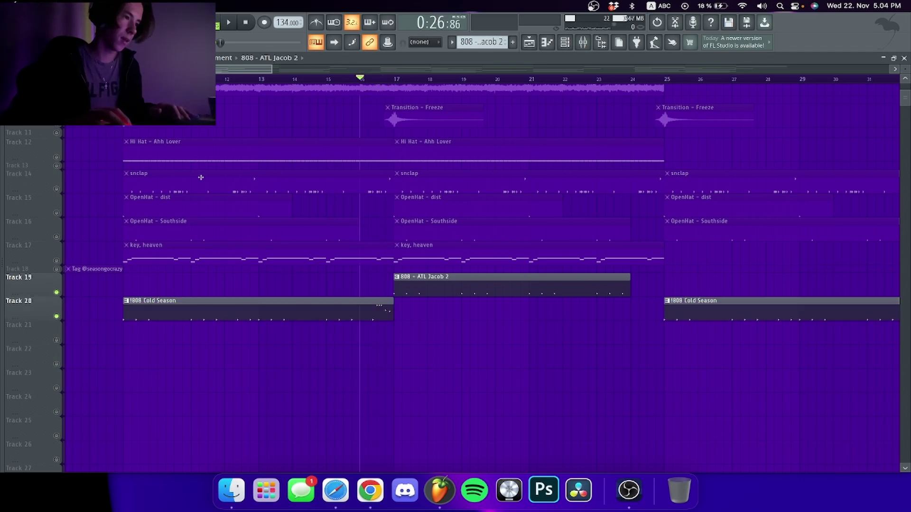
pyautogui.click(58, 123)
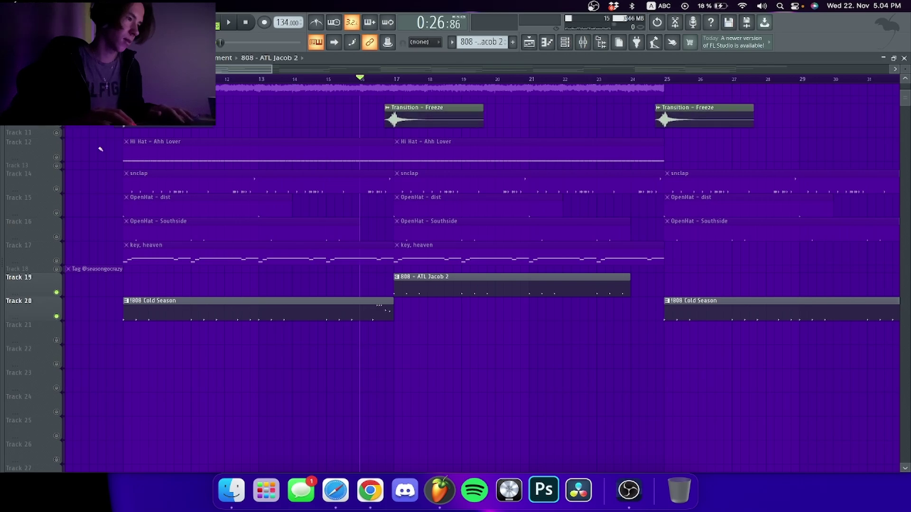
pyautogui.click(57, 236)
pyautogui.click(56, 213)
pyautogui.click(57, 188)
pyautogui.click(56, 158)
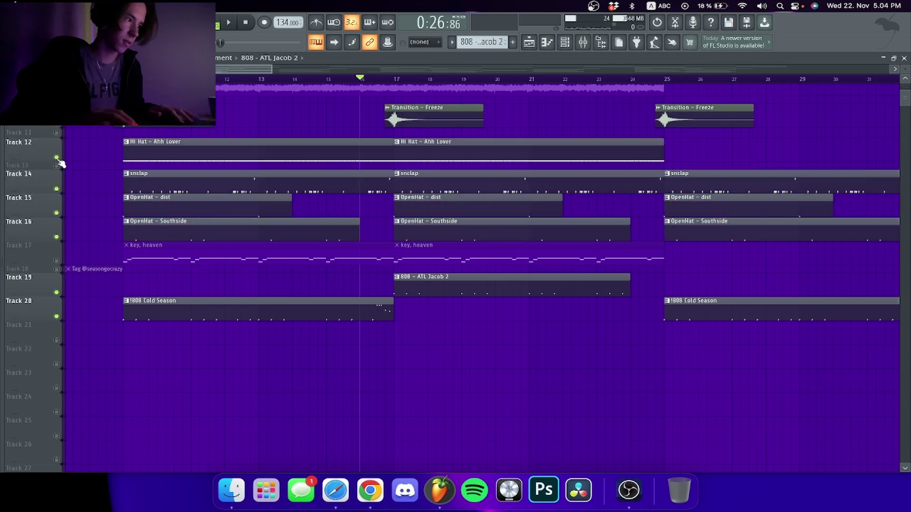
# Play the drums and 808s from bar 16, and again from bar 23 through the change at bar 25, and stop.
pyautogui.press('space')
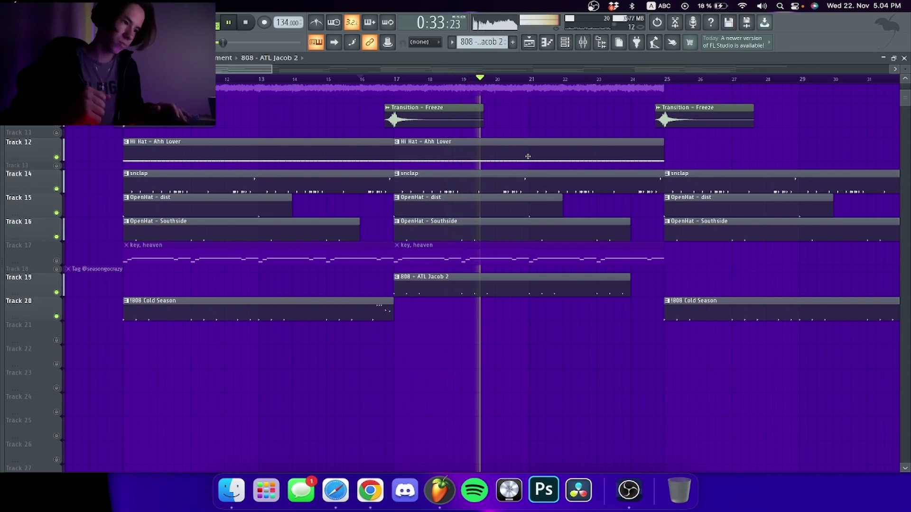
pyautogui.press('space')
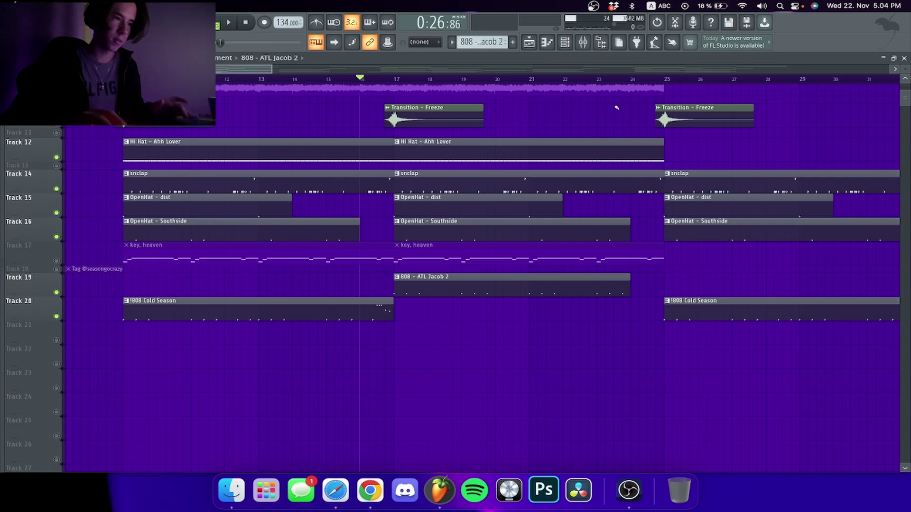
pyautogui.scroll(-2, 606, 84)
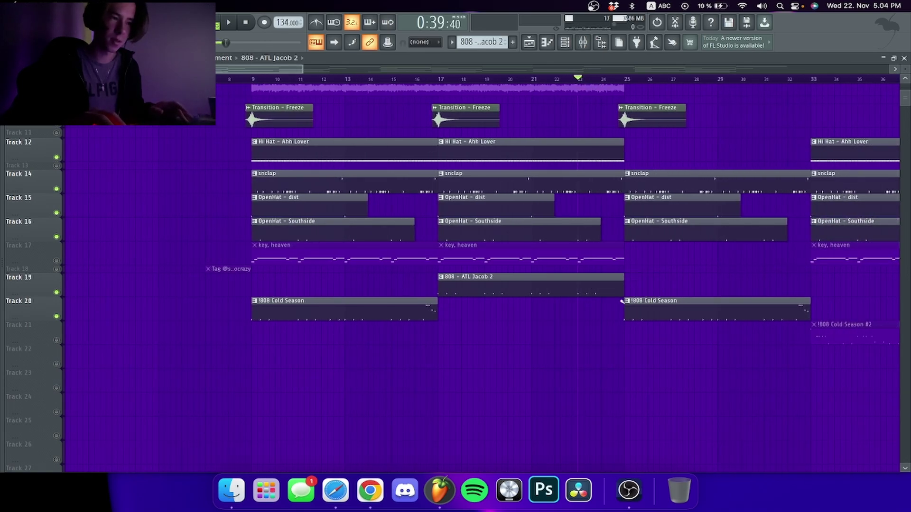
pyautogui.press('space')
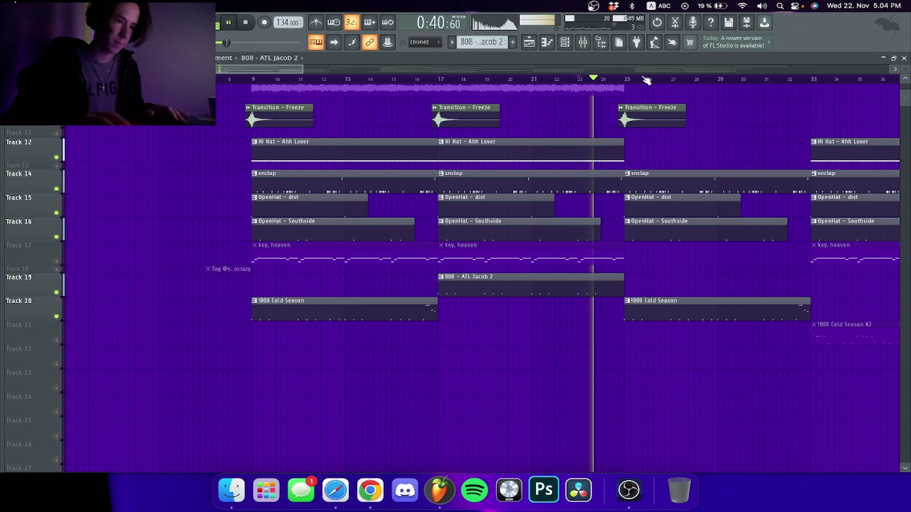
pyautogui.scroll(-5, 648, 82)
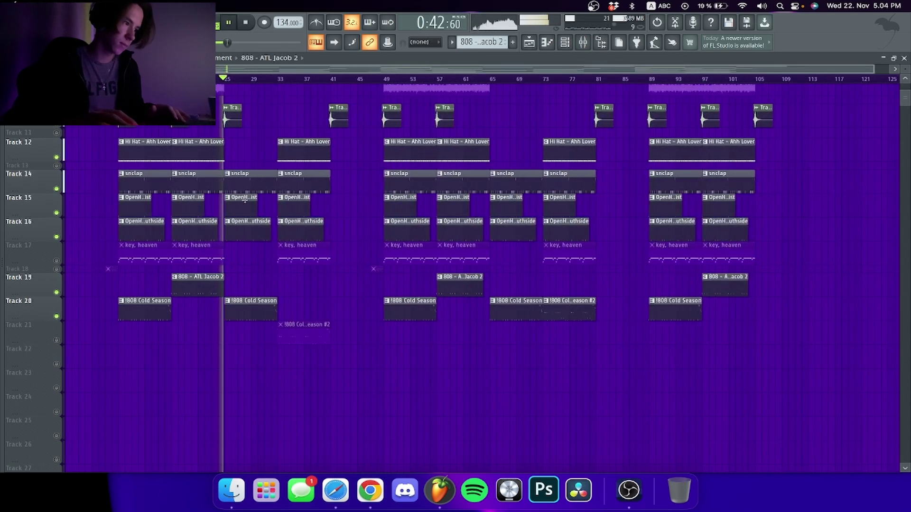
pyautogui.press('space')
# Turn on playlist Track 21 and open its !808 Cold Season #2 notes with playback in pattern mode.
pyautogui.moveTo(339, 81); pyautogui.dragTo(294, 82)
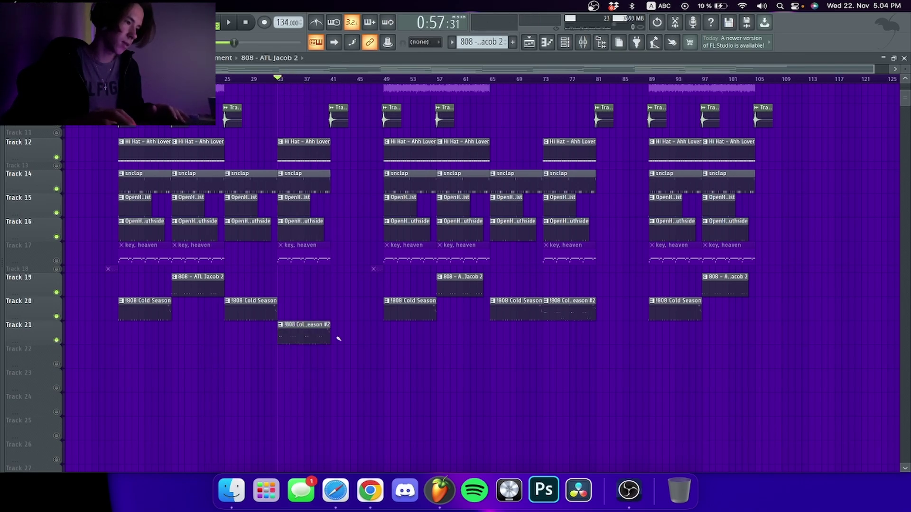
pyautogui.doubleClick(326, 337)
pyautogui.hscroll(-10, 326, 80)
pyautogui.click(210, 19)
# Play the !808 Cold Season #2 notes from the start and from bar 8, stop, and return to the playlist.
pyautogui.press('space')
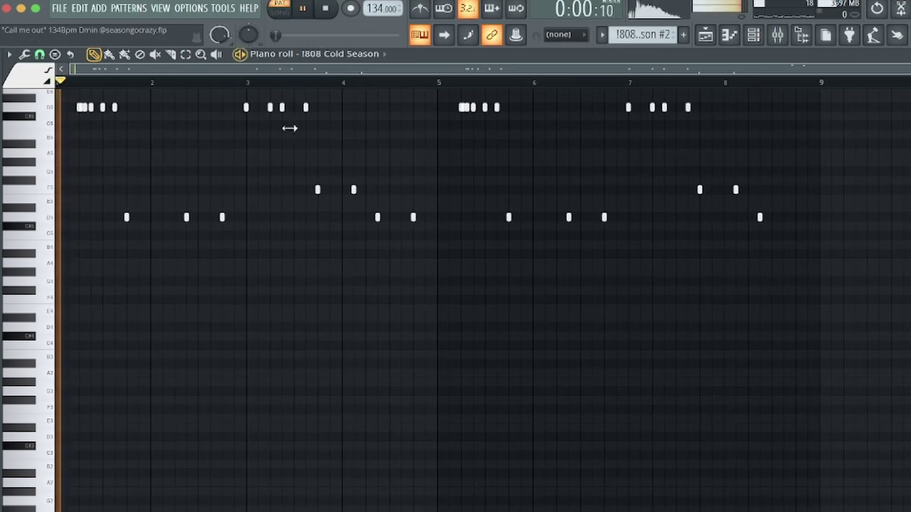
pyautogui.scroll(4, 226, 153)
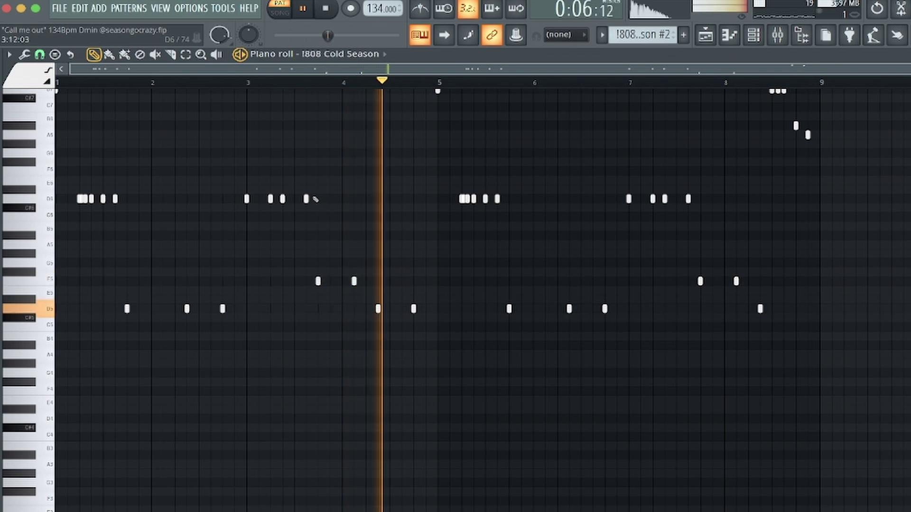
pyautogui.scroll(4, 600, 179)
pyautogui.click(732, 83)
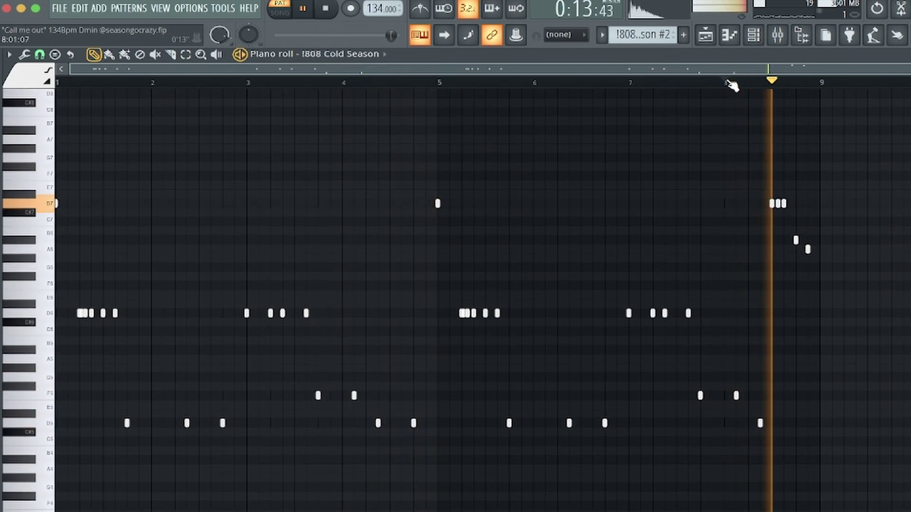
pyautogui.press('space')
pyautogui.click(718, 46)
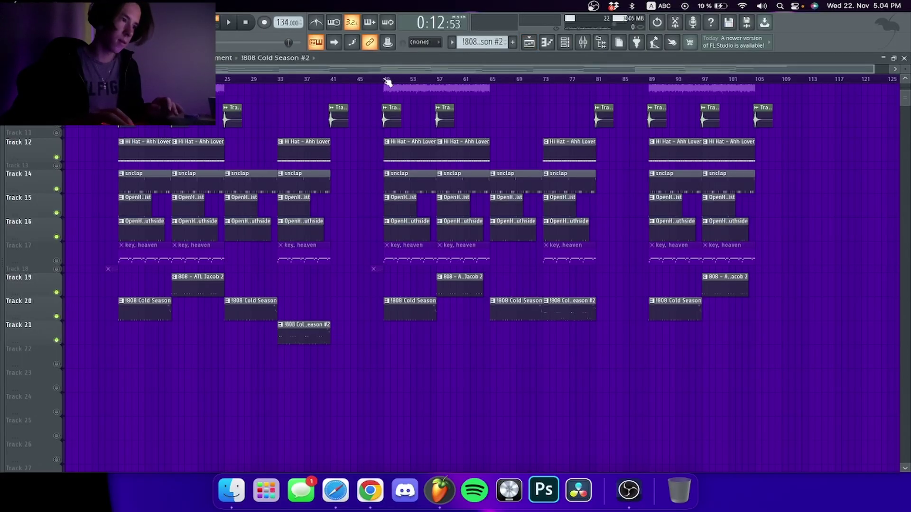
# Play the arrangement from bar 32 into the !808 Cold Season #2 section and stop.
pyautogui.scroll(5, 386, 82)
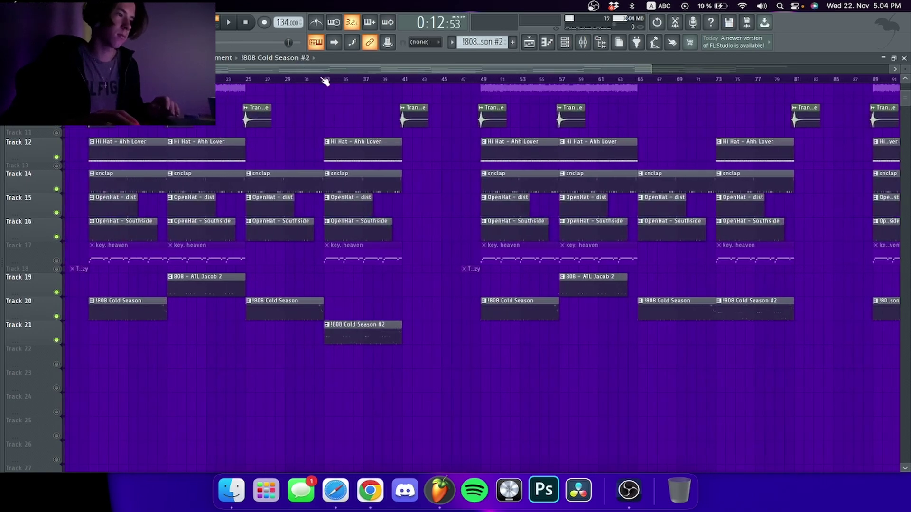
pyautogui.click(315, 81)
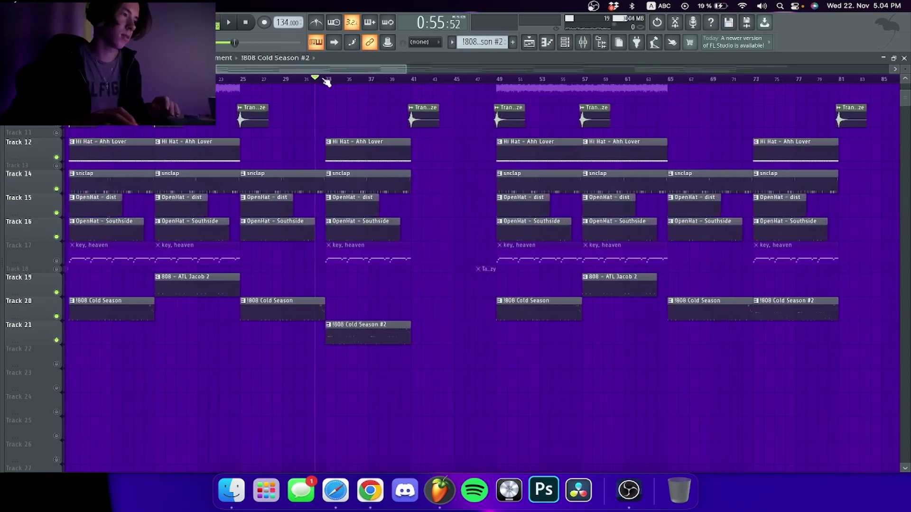
pyautogui.scroll(3, 327, 82)
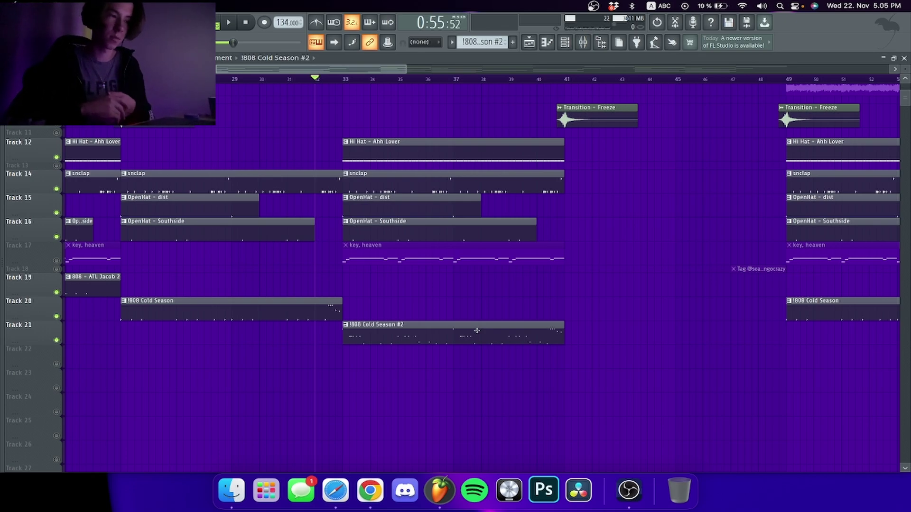
pyautogui.press('space')
pyautogui.press('space')
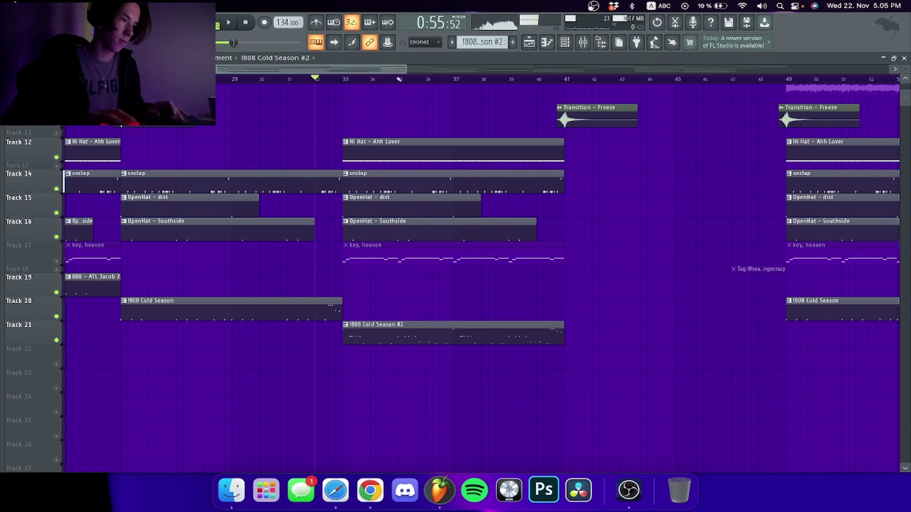
pyautogui.press('space')
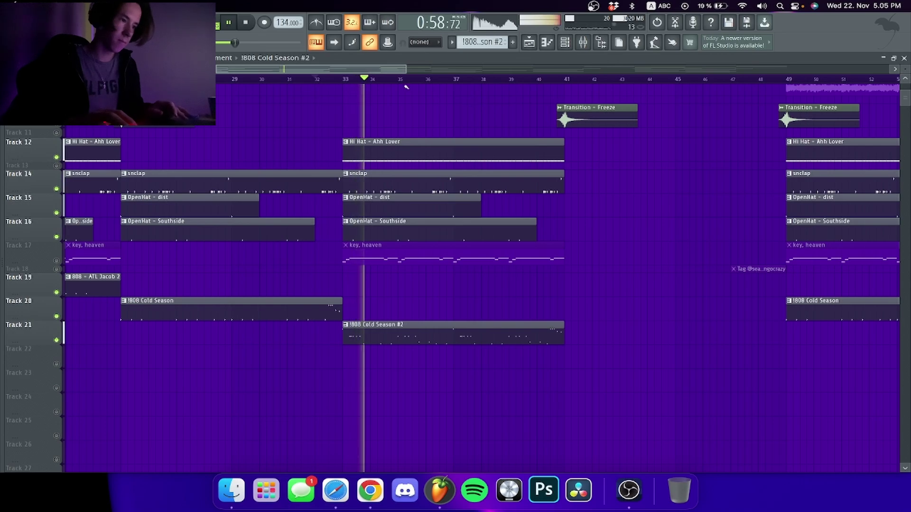
pyautogui.scroll(-5, 406, 83)
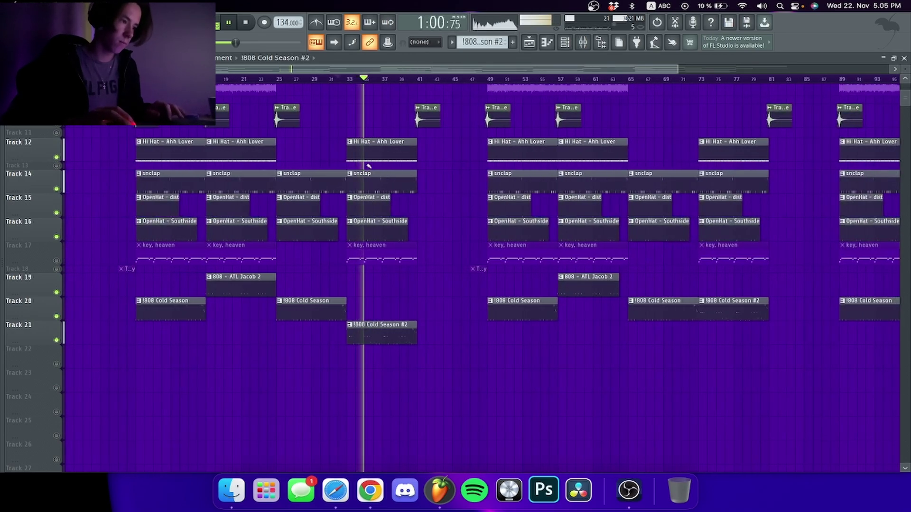
pyautogui.press('space')
# Turn all playlist tracks back on and play the full arrangement from the start.
pyautogui.scroll(5, 365, 170)
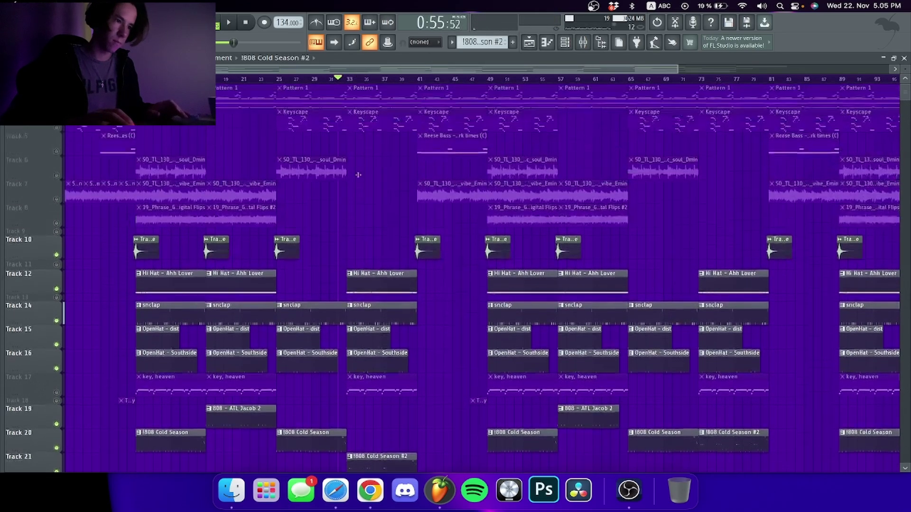
pyautogui.scroll(-5, 360, 173)
pyautogui.scroll(5, 367, 114)
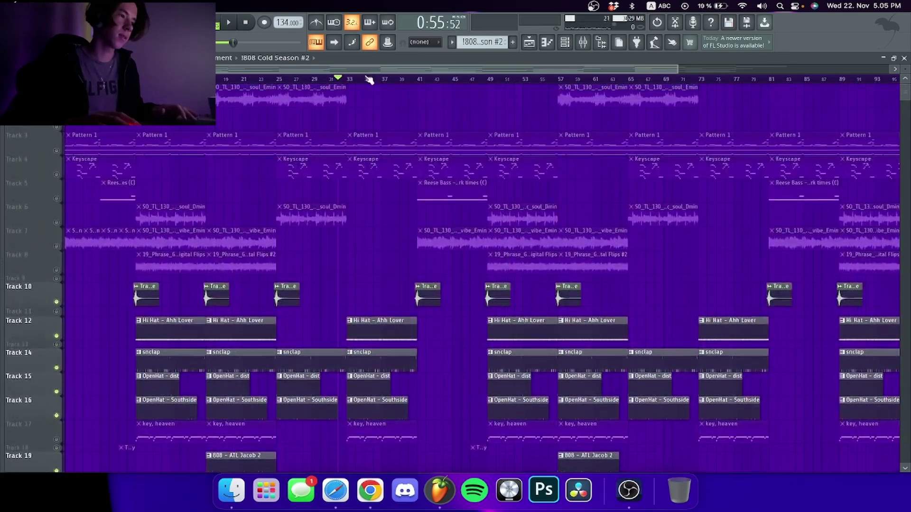
pyautogui.scroll(-2, 369, 82)
pyautogui.scroll(-1, 367, 83)
pyautogui.rightClick(57, 247)
pyautogui.rightClick(56, 248)
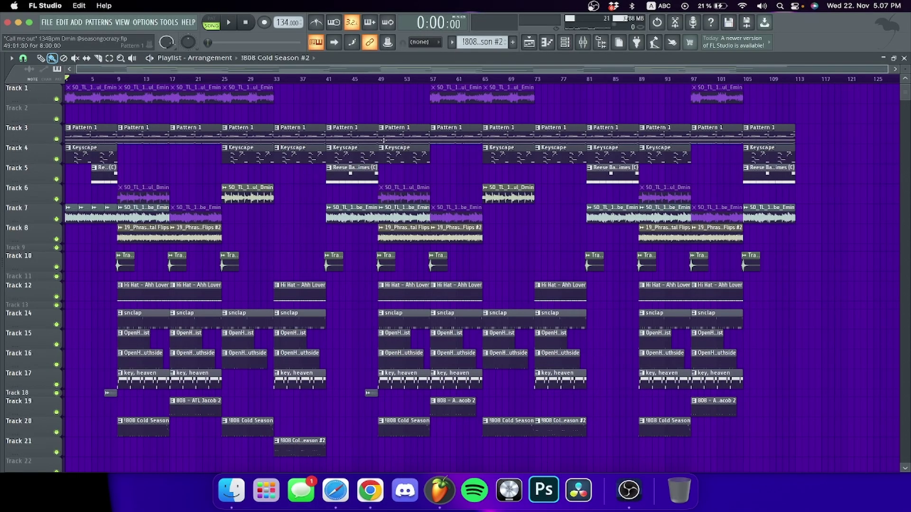
pyautogui.press('space')
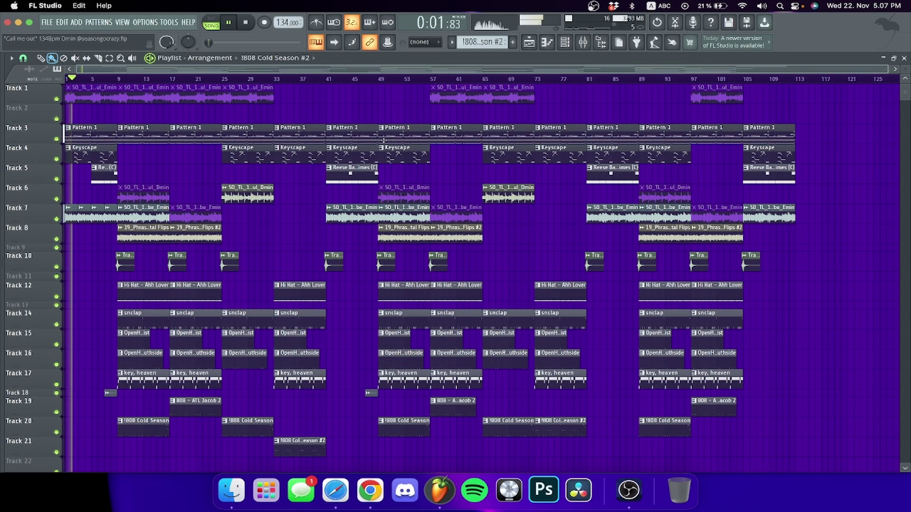